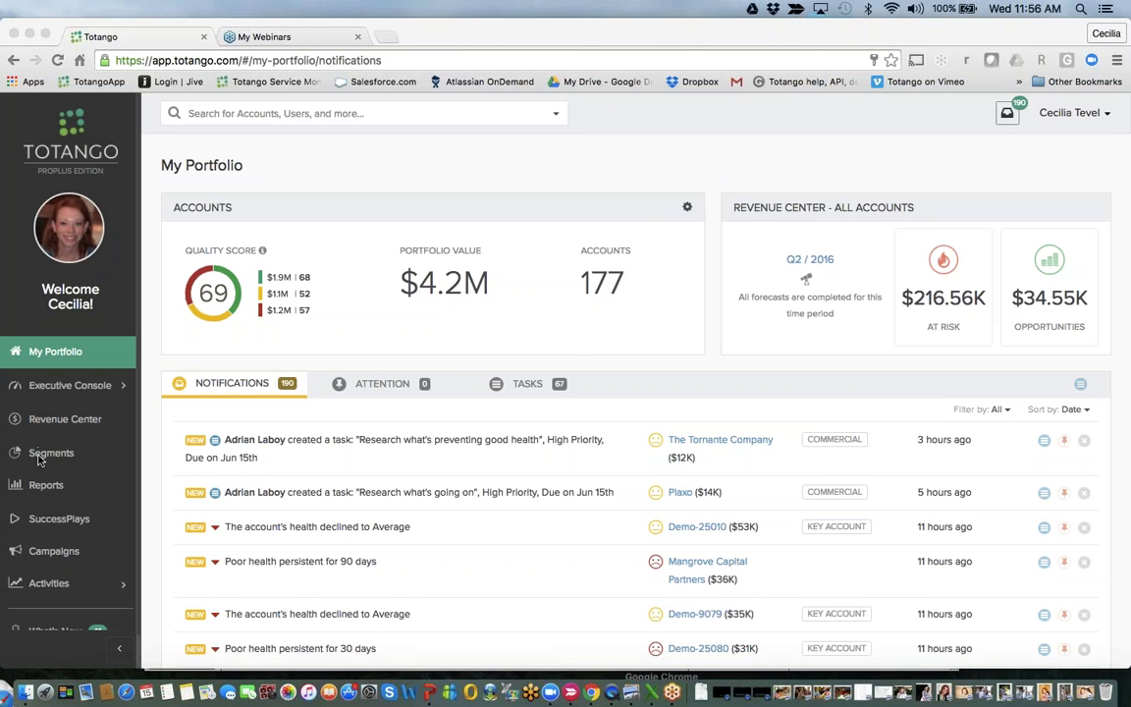
- Create a new accounts segment from the Segments area and dismiss its initial filter definition
click(40, 459)
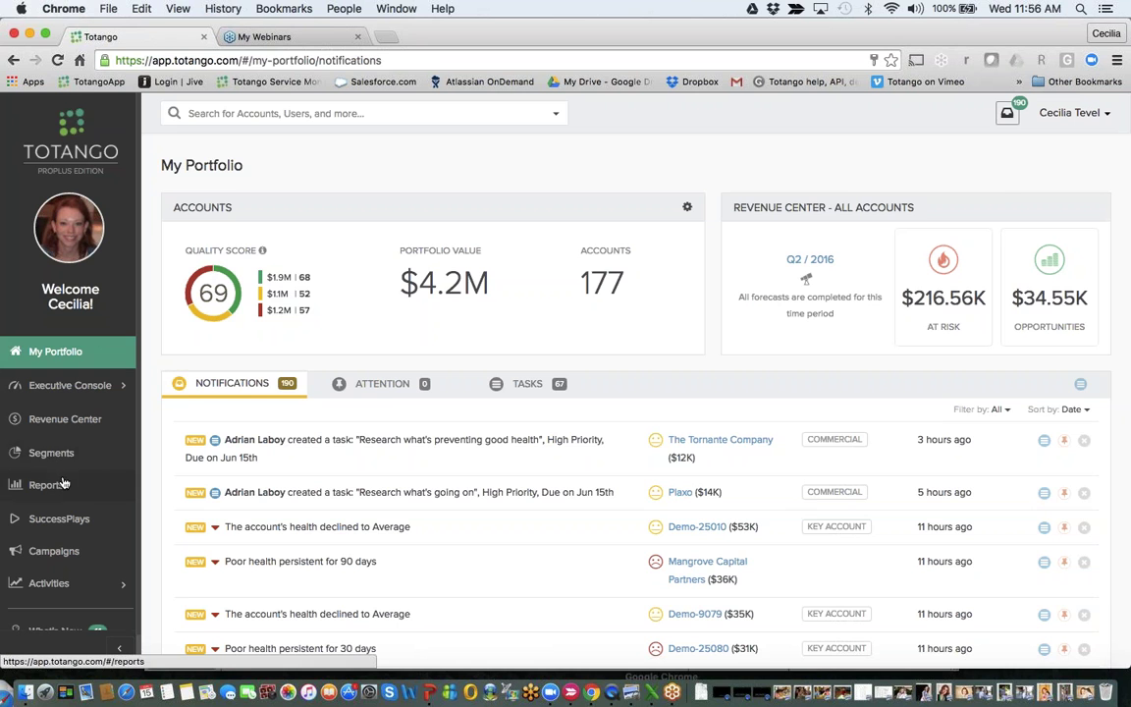
click(49, 457)
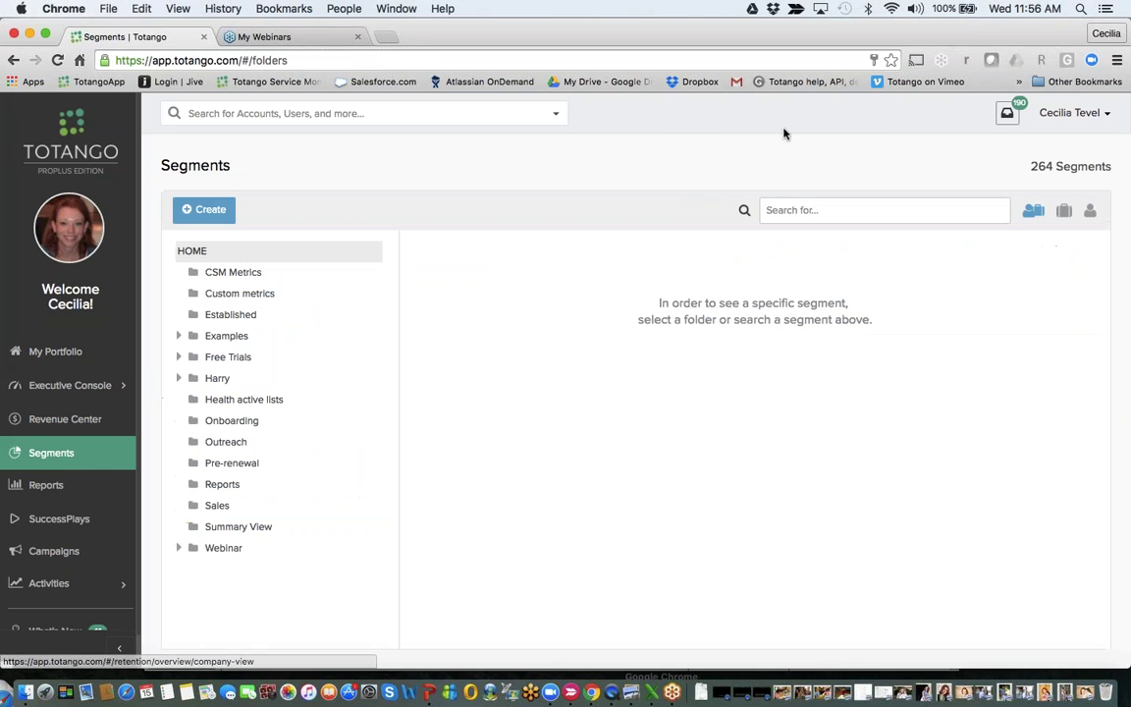
click(211, 211)
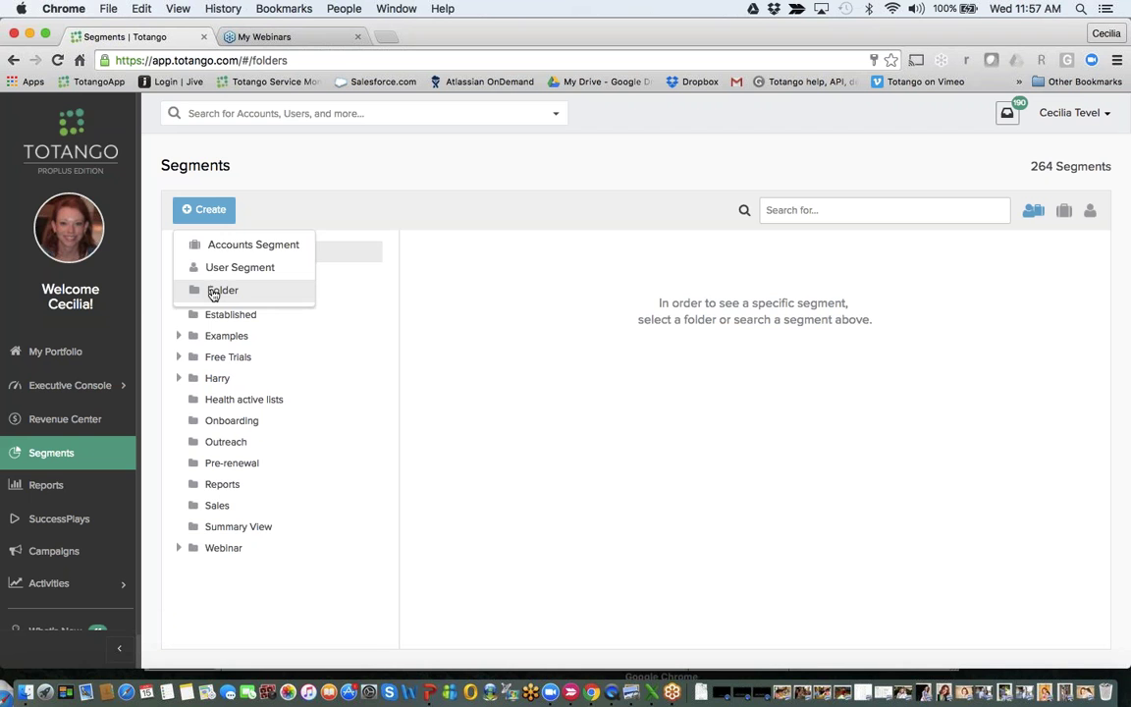
click(212, 247)
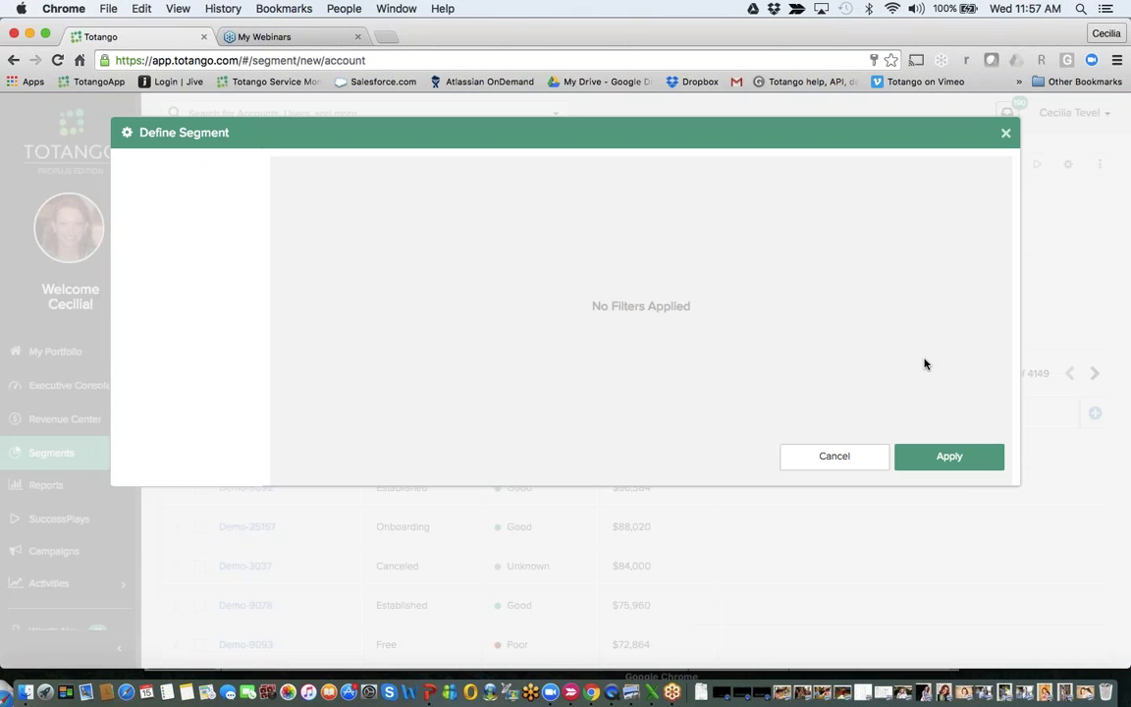
click(832, 460)
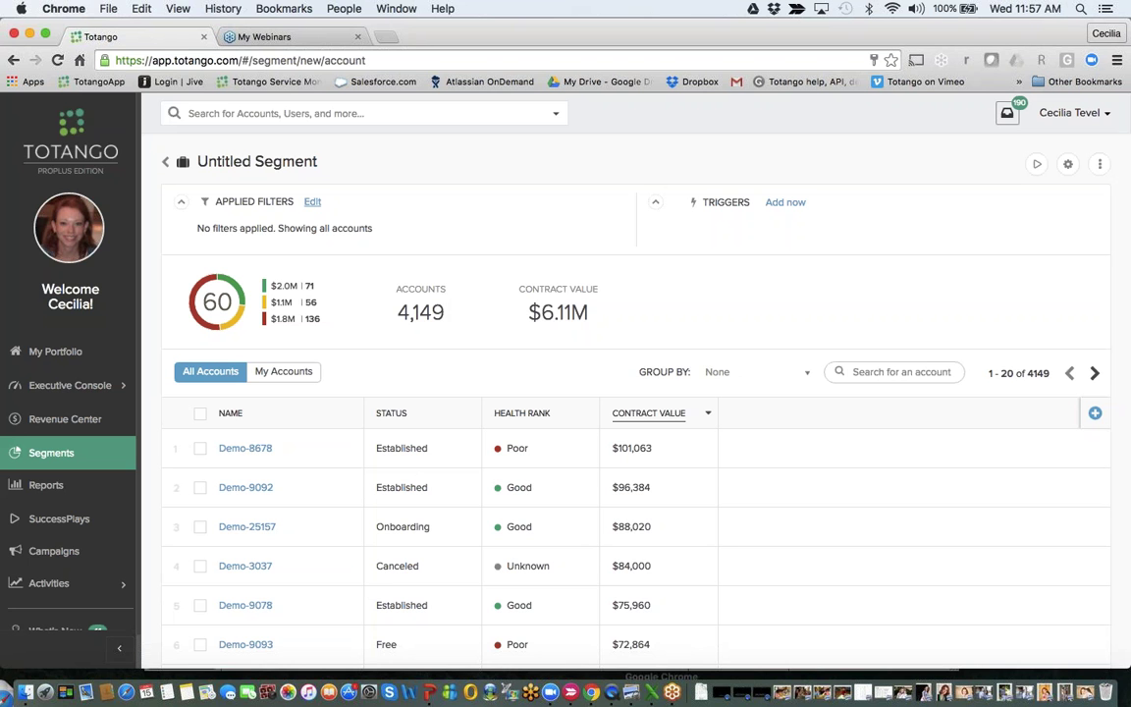
- Add a filter to the untitled segment requiring the status type to be Paying
click(312, 201)
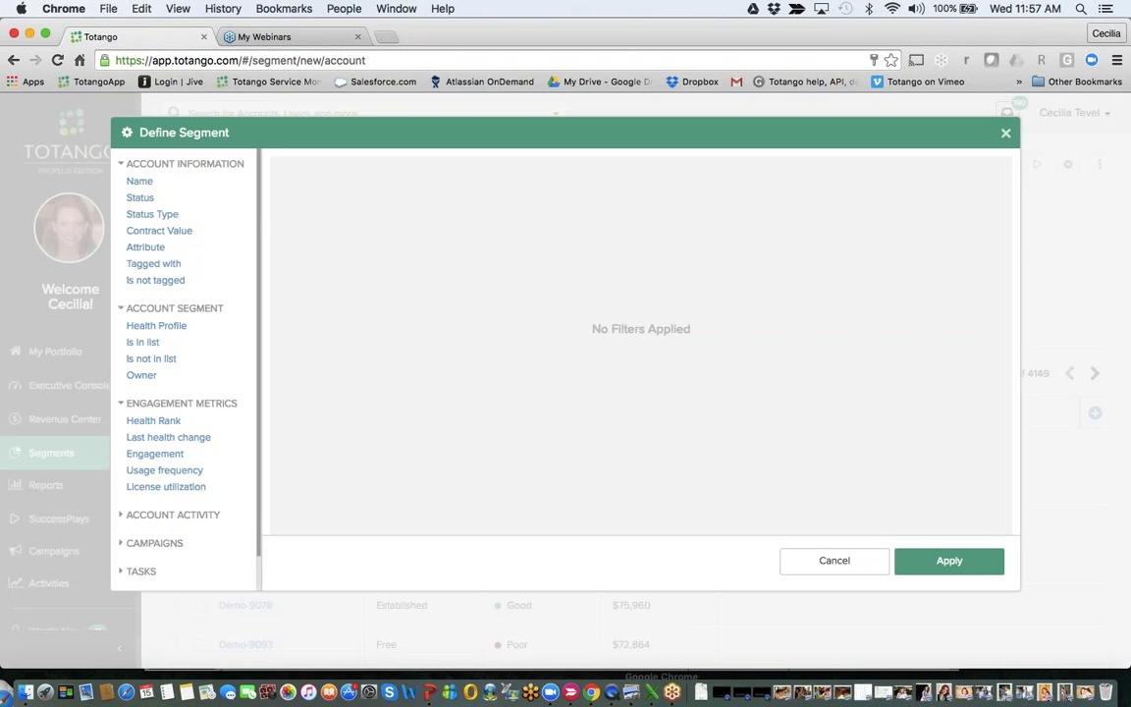
click(176, 216)
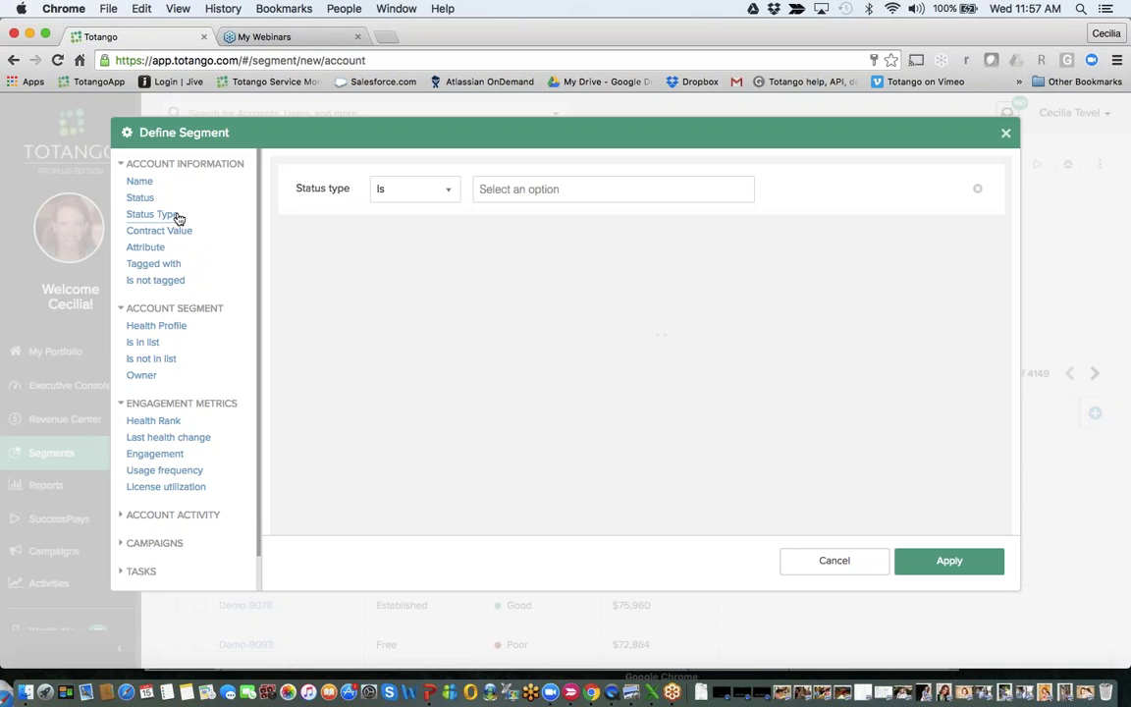
click(518, 188)
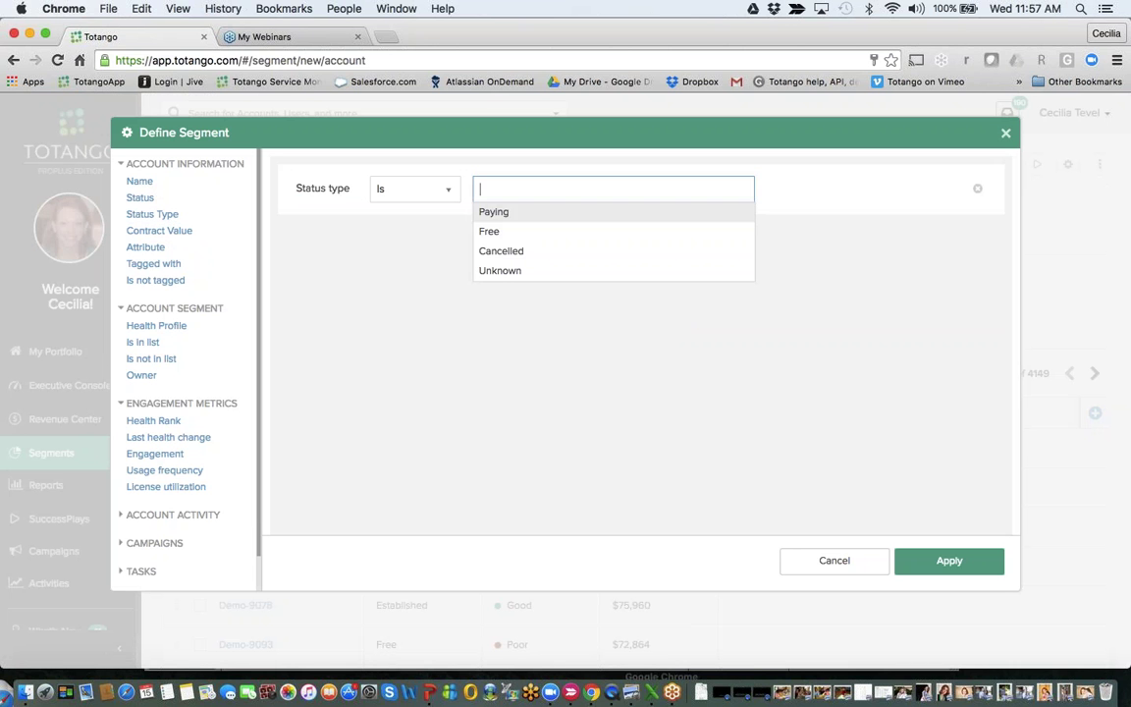
click(508, 214)
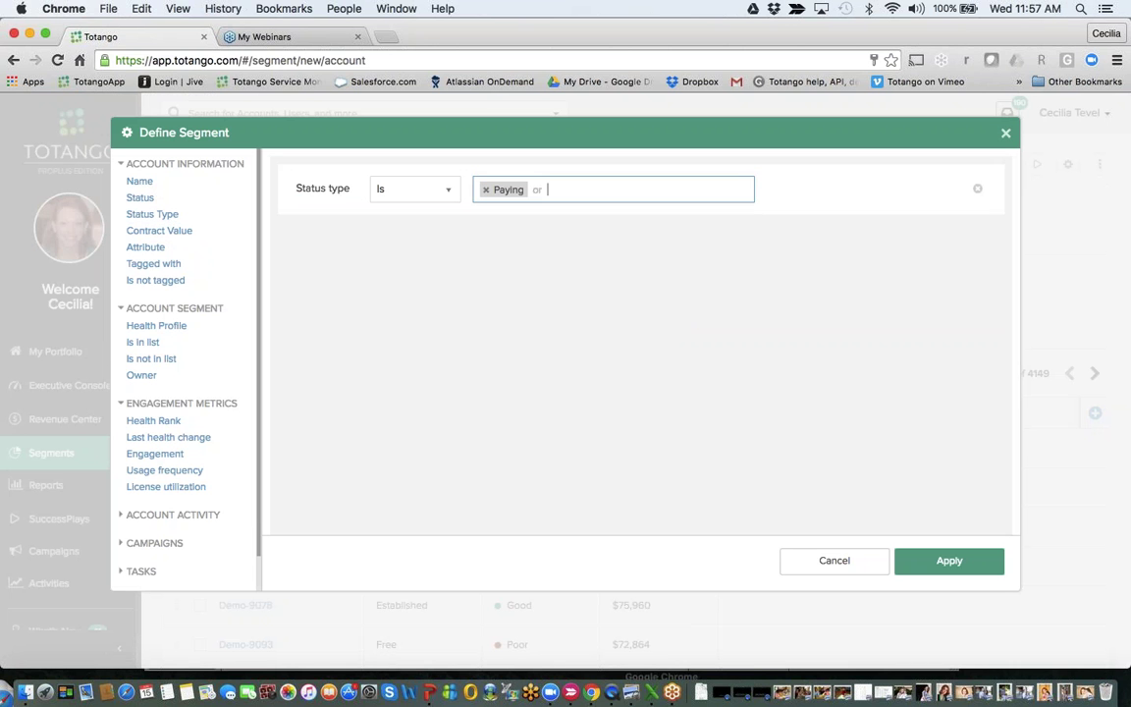
- Add a contract value filter of at least $5000 and apply the segment definition
click(172, 232)
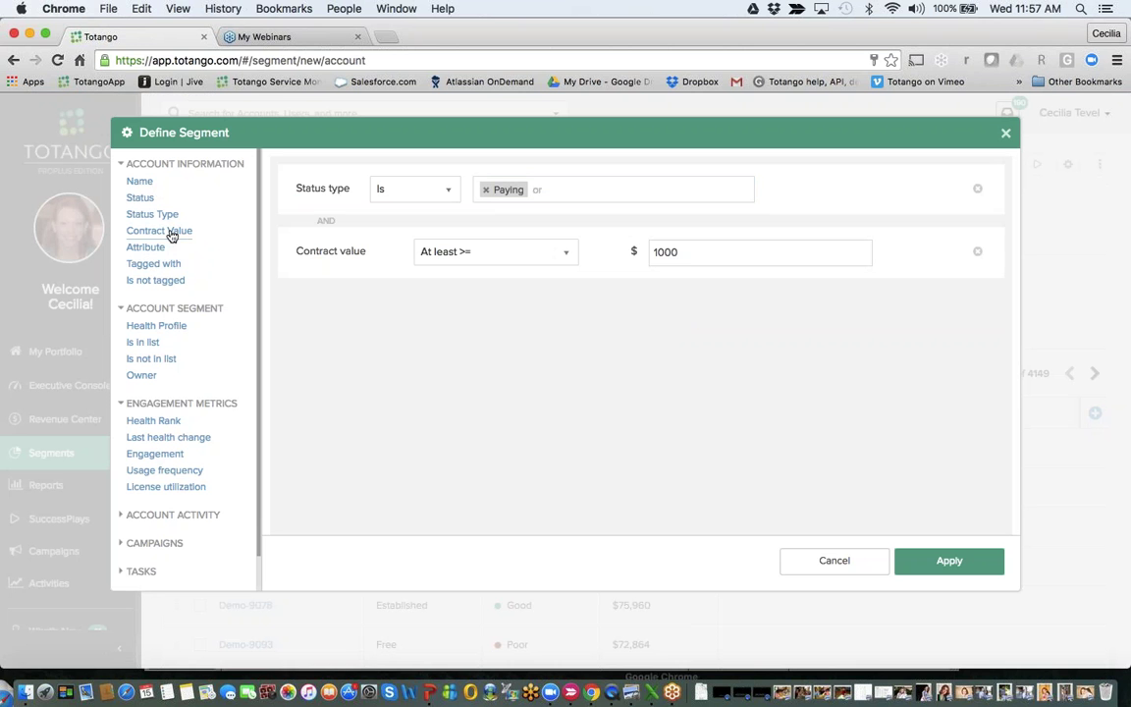
click(653, 252)
key(Delete)
text(5)
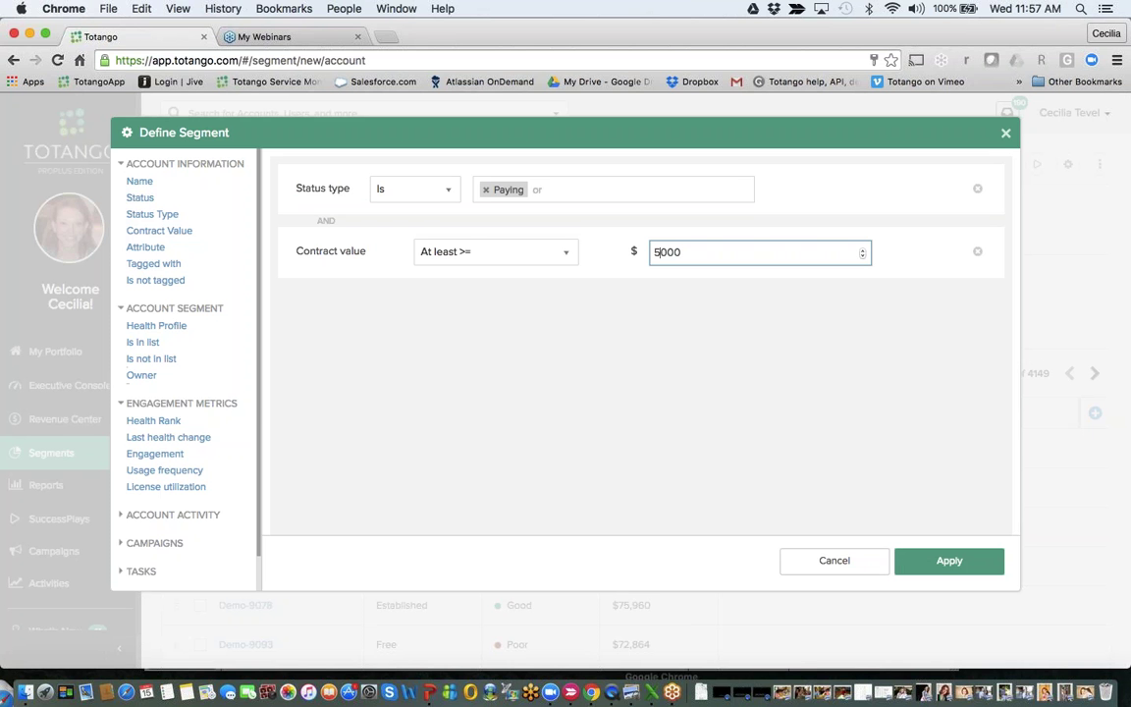
scroll(234, 478, down, 2)
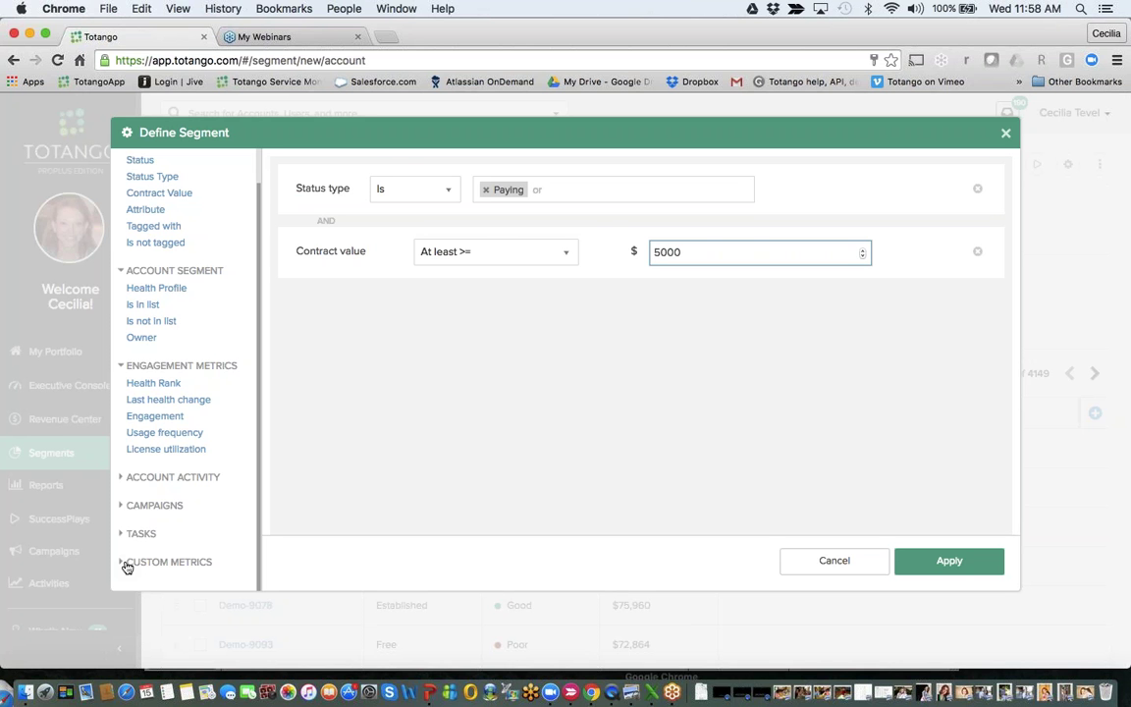
click(921, 570)
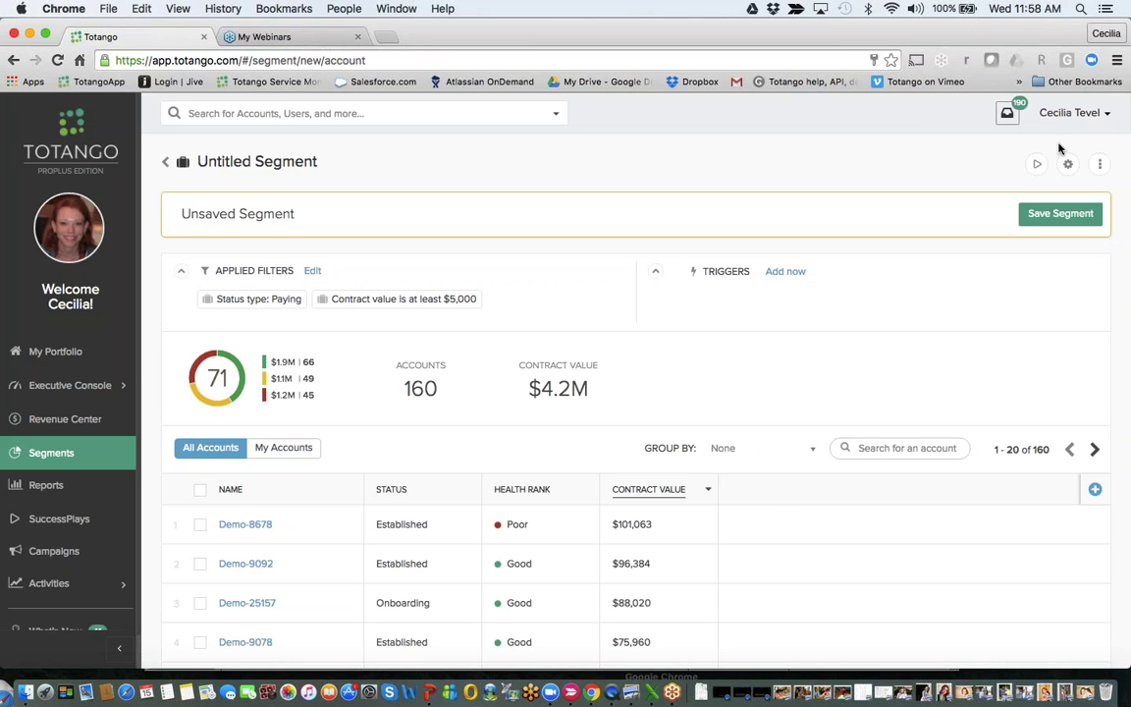
- Choose the attributes #of Licenses, Contract Renewal Date and CSM Sentiment as additional columns for the account table
scroll(923, 621, down, 3)
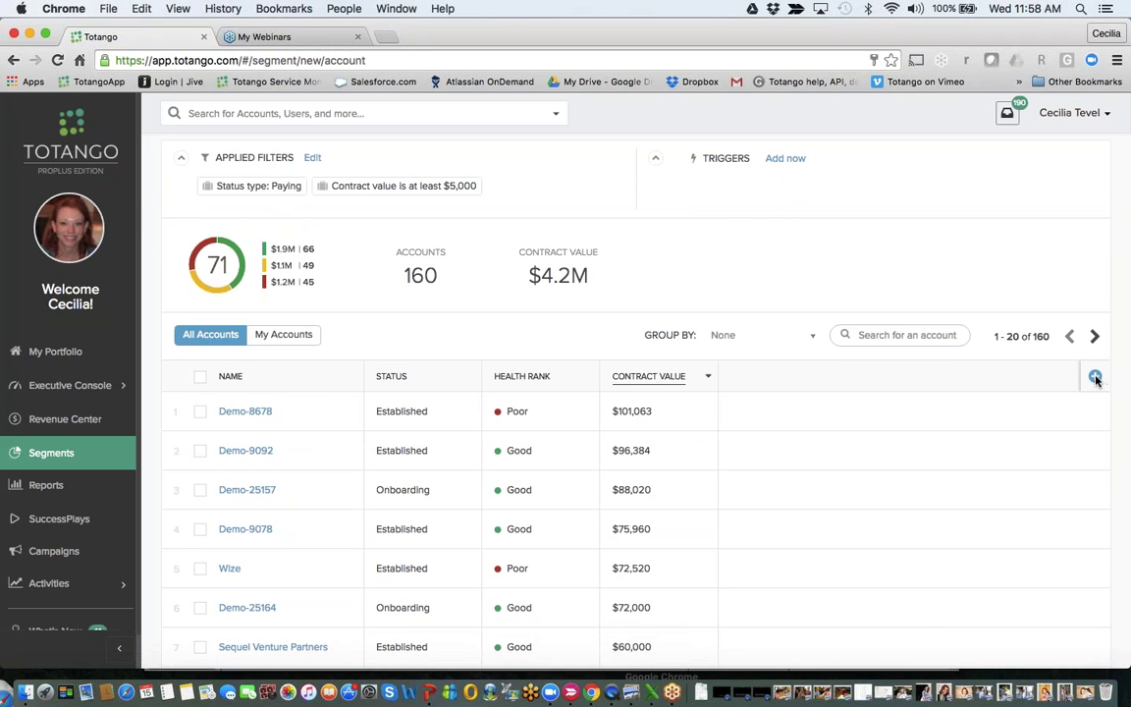
click(1094, 378)
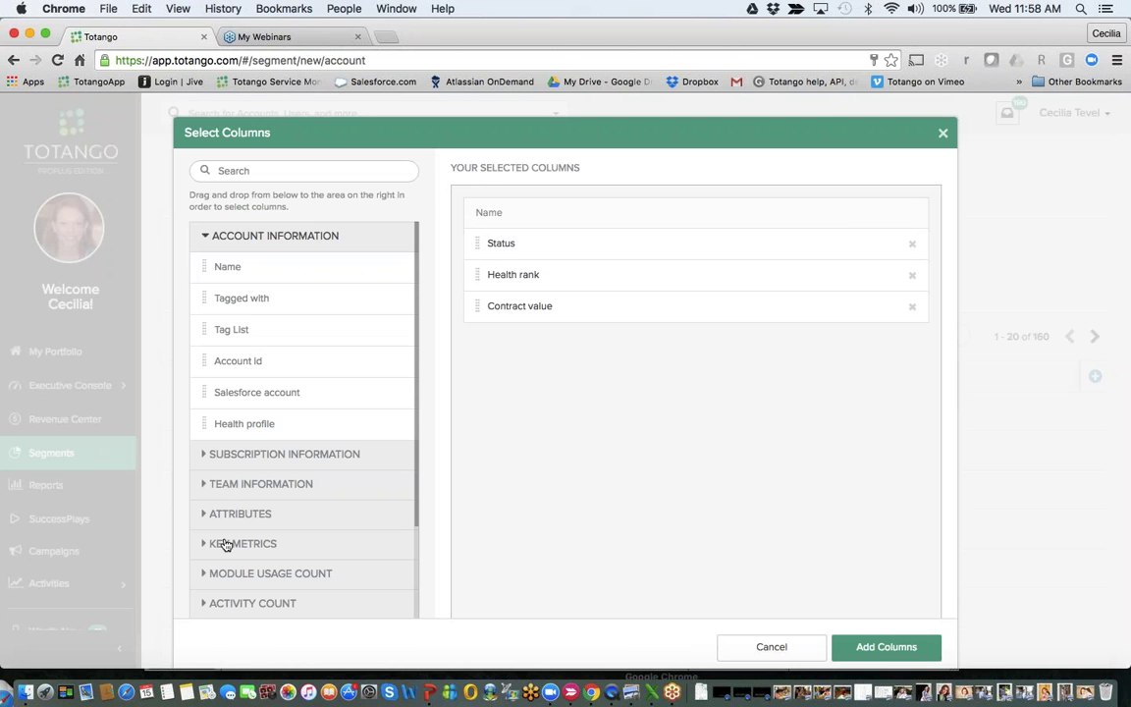
click(209, 515)
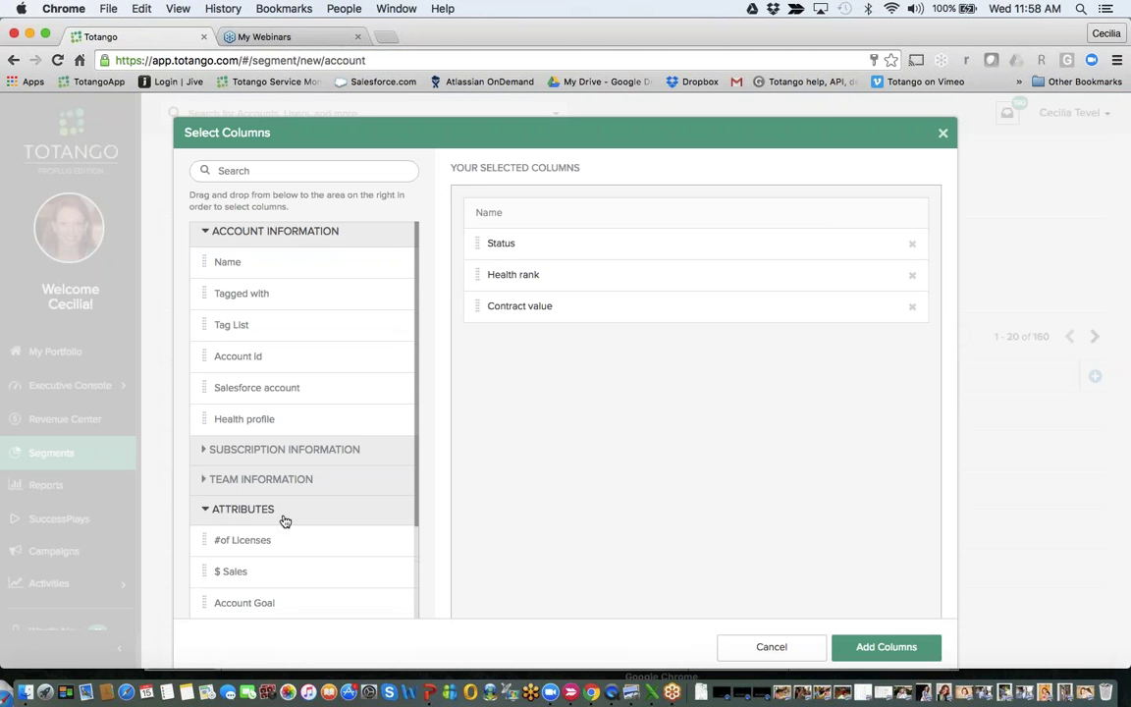
scroll(283, 520, down, 5)
click(285, 402)
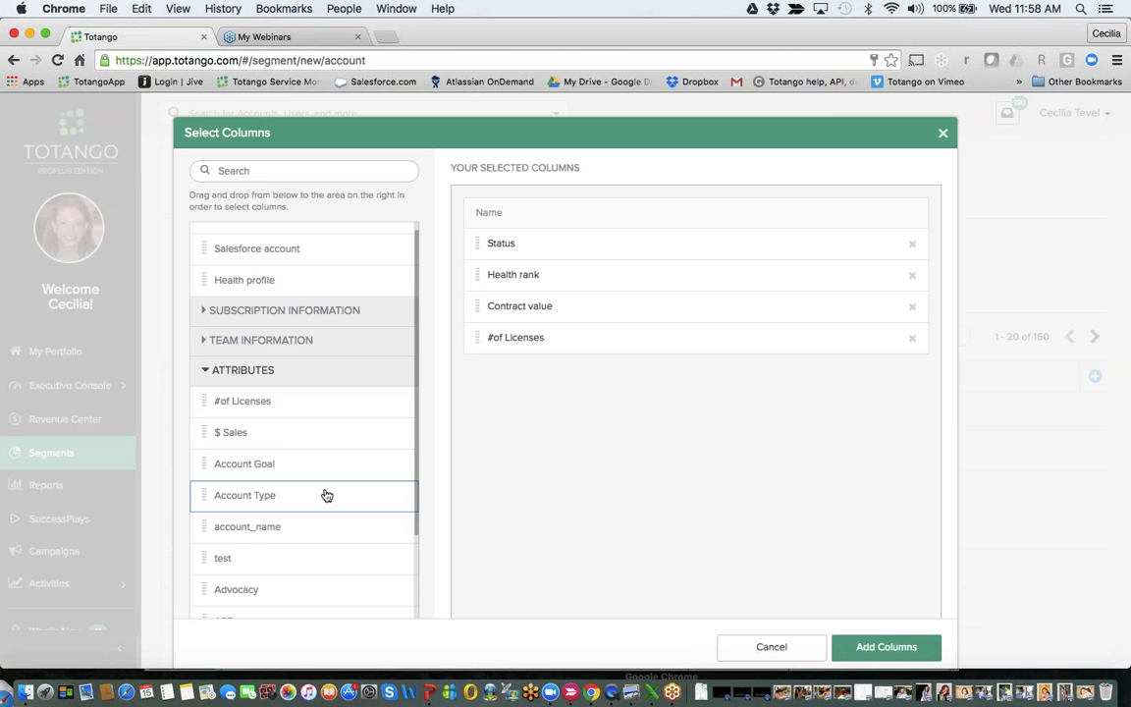
scroll(324, 495, down, 8)
scroll(326, 494, down, 1)
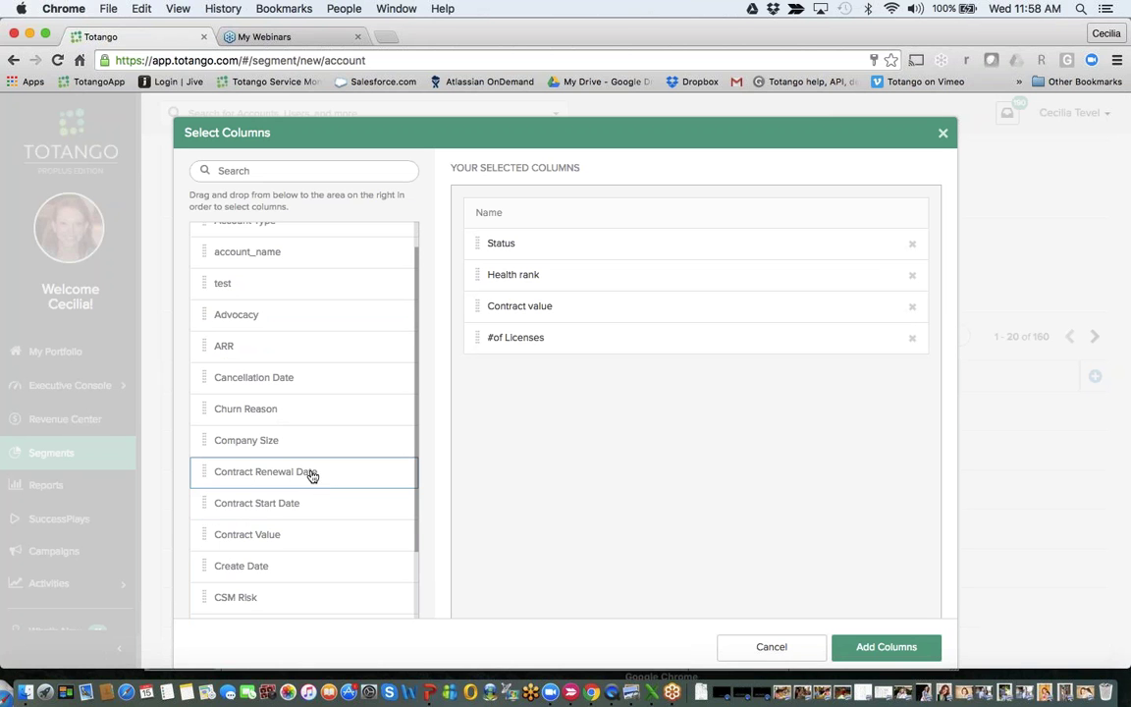
click(310, 472)
scroll(313, 550, down, 3)
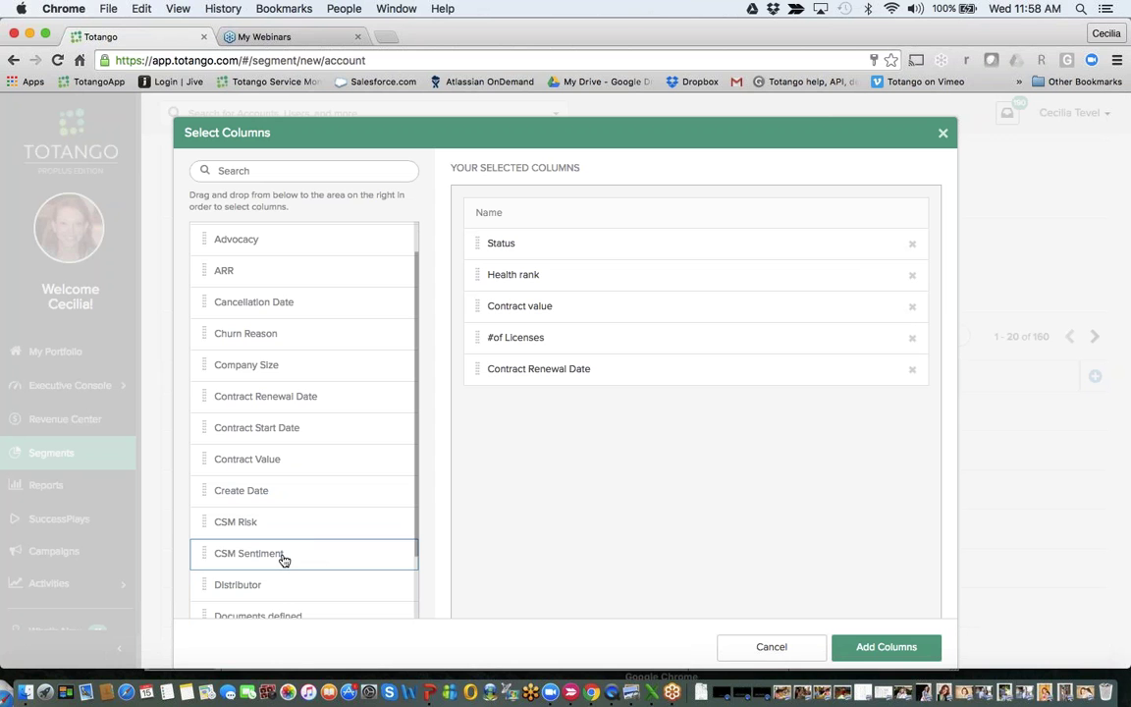
click(283, 559)
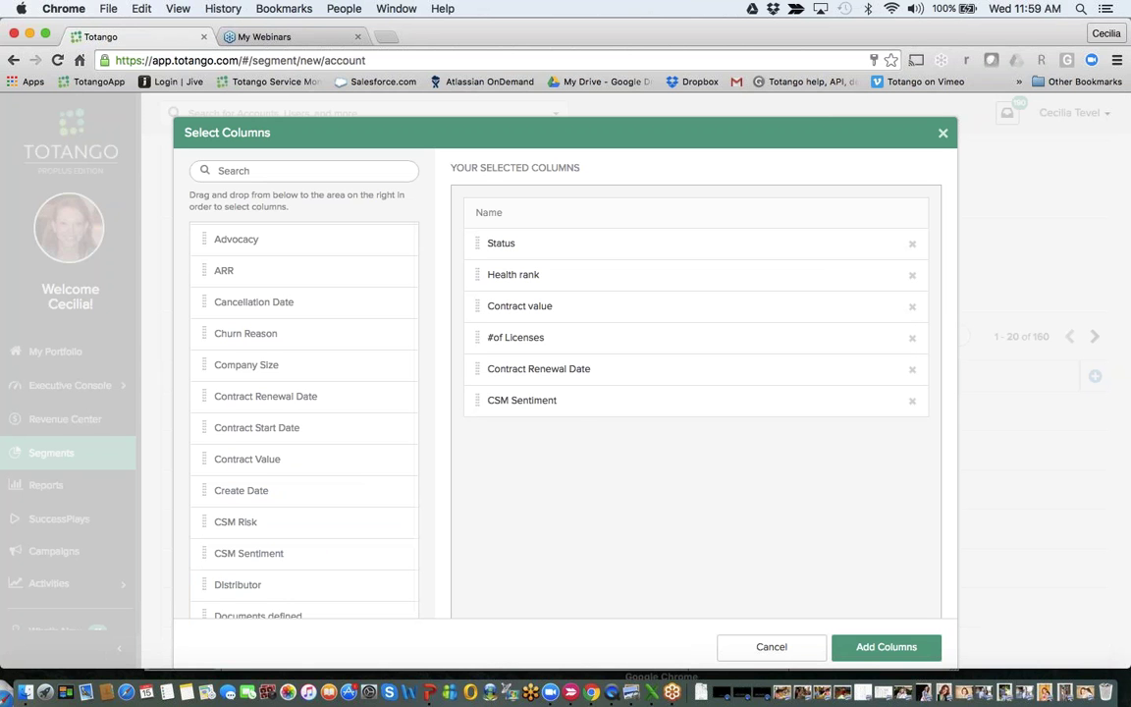
- Move CSM Sentiment directly after Health rank in the column order and apply the selected columns to the table
mouse_move(572, 400)
mouse_down()
mouse_move(567, 321)
mouse_move(593, 389)
mouse_move(592, 299)
mouse_up()
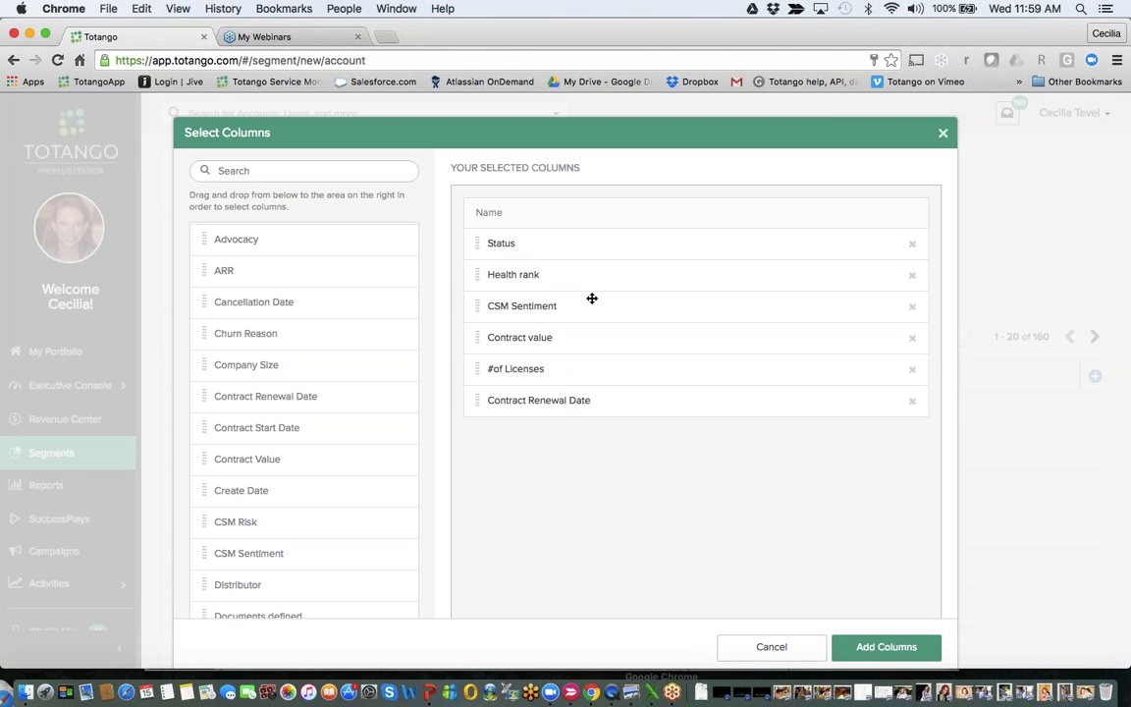
click(870, 648)
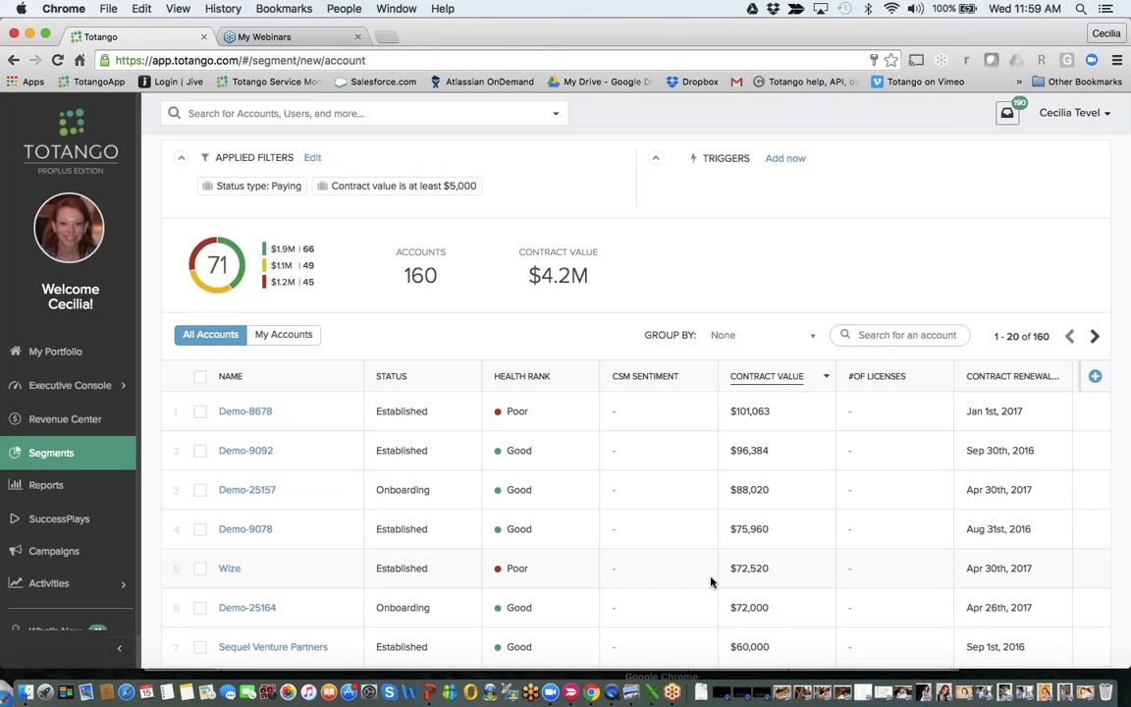
scroll(877, 540, down, 3)
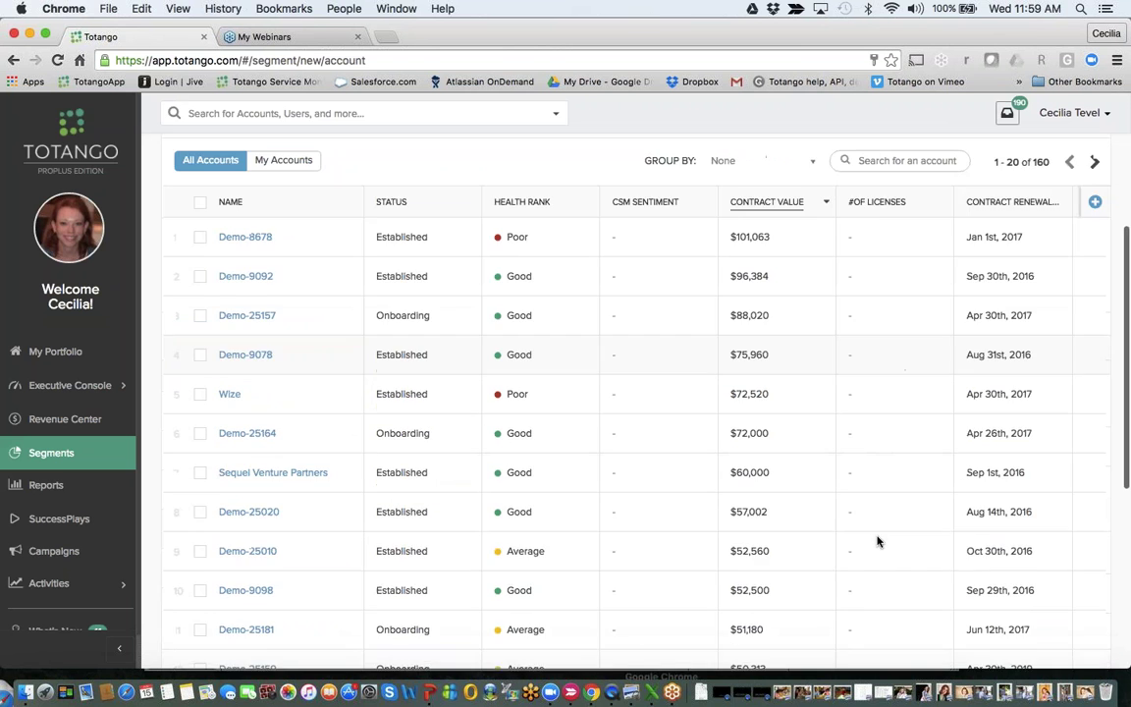
scroll(877, 540, up, 3)
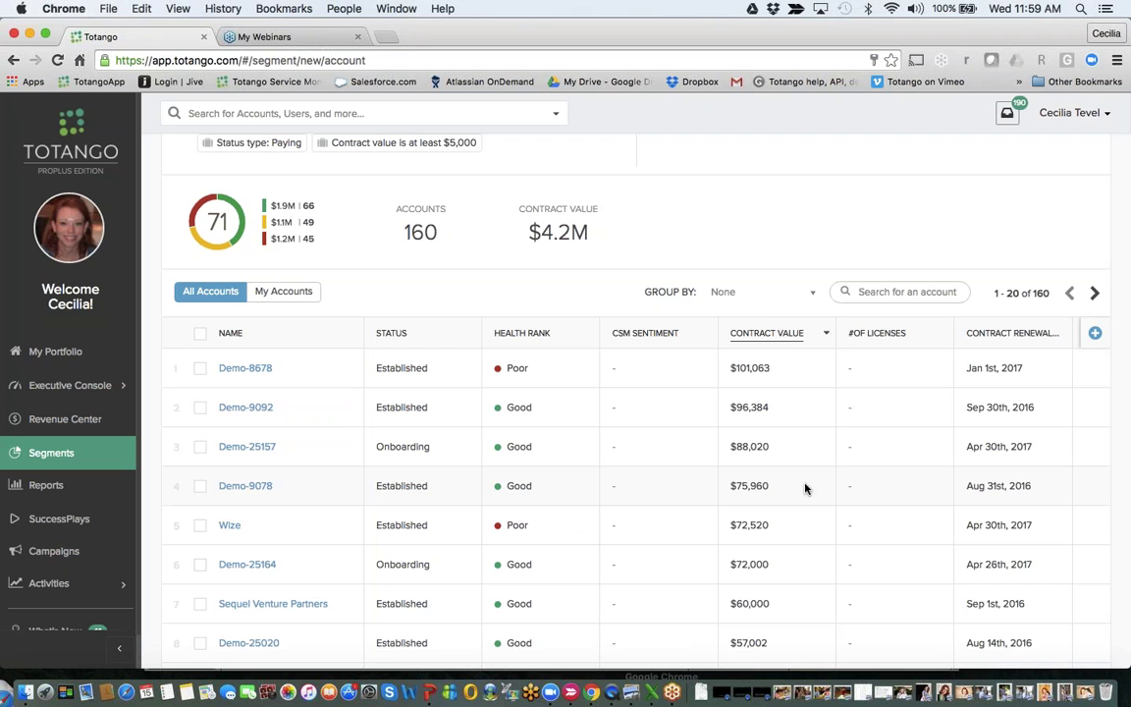
- Group the segment's accounts by Success Manager
click(811, 293)
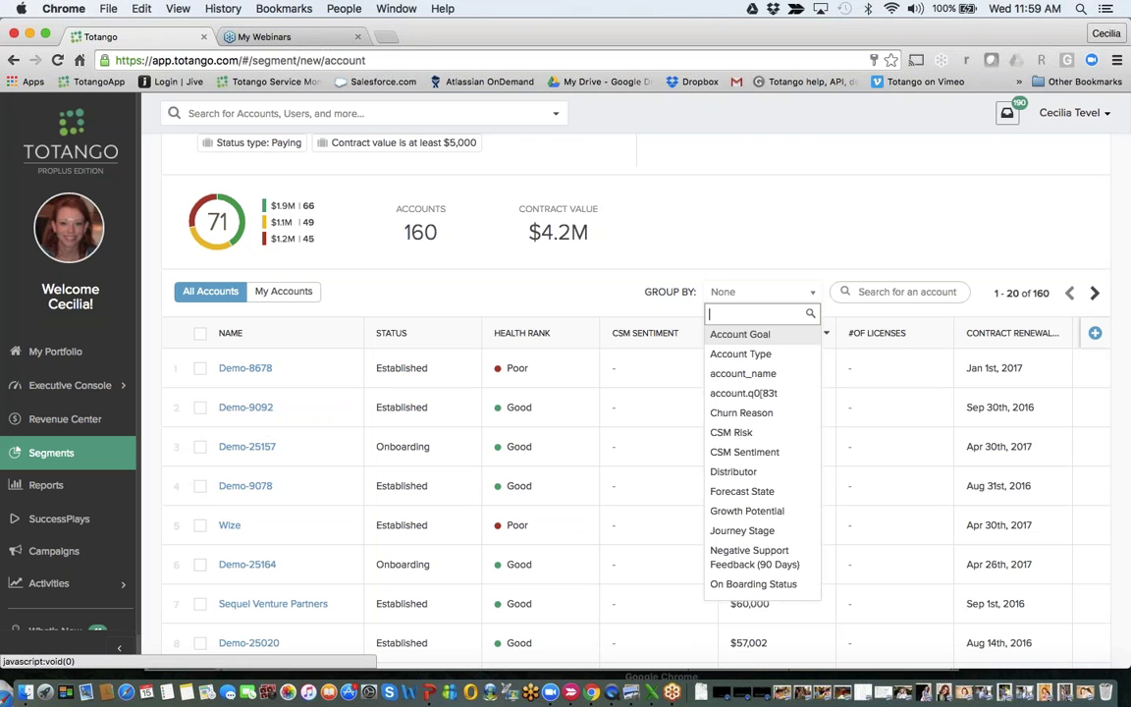
key(Down)
key(Down)
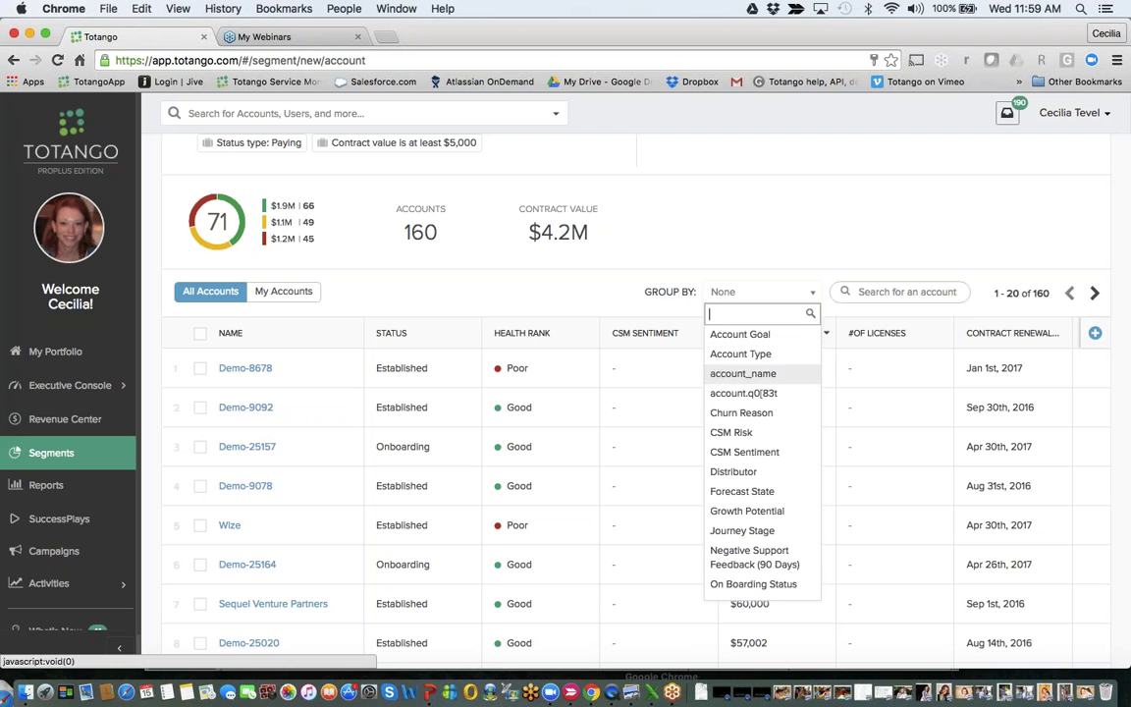
scroll(790, 403, down, 3)
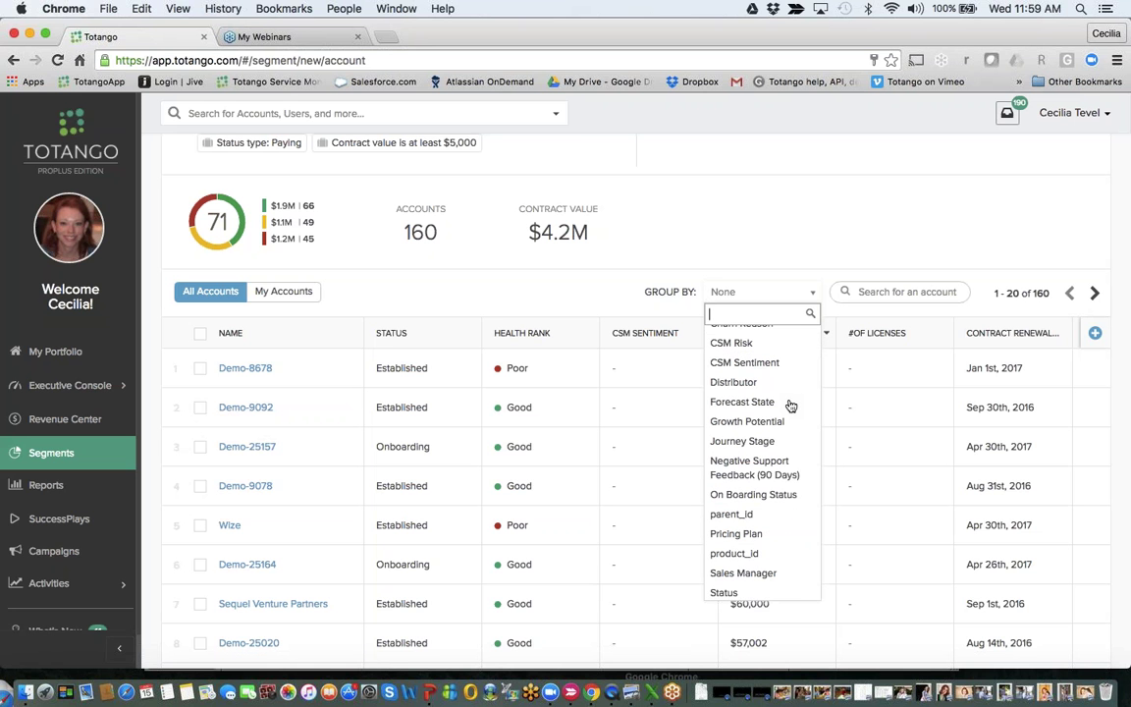
text(s)
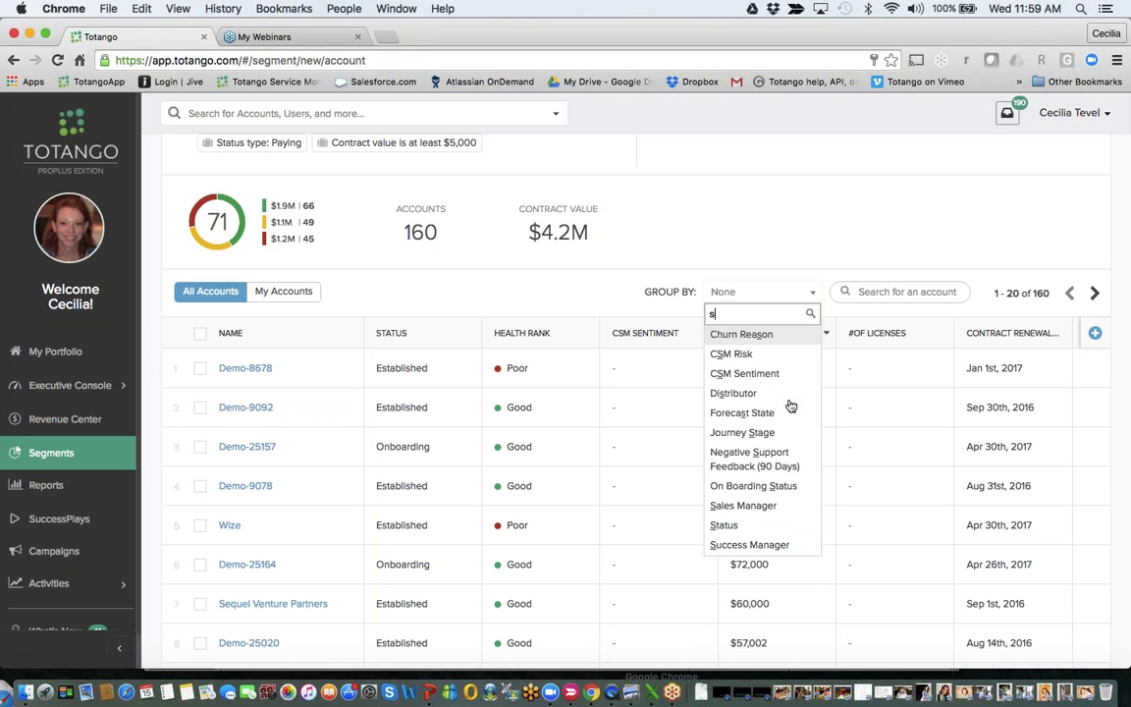
text(u)
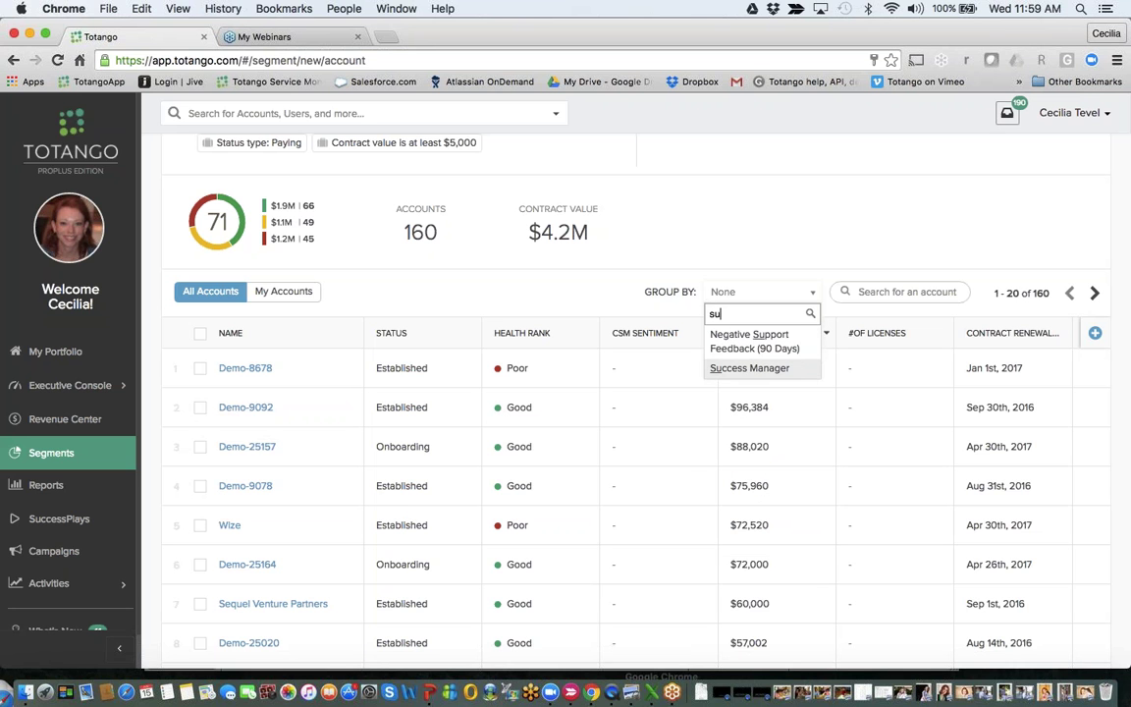
key(Return)
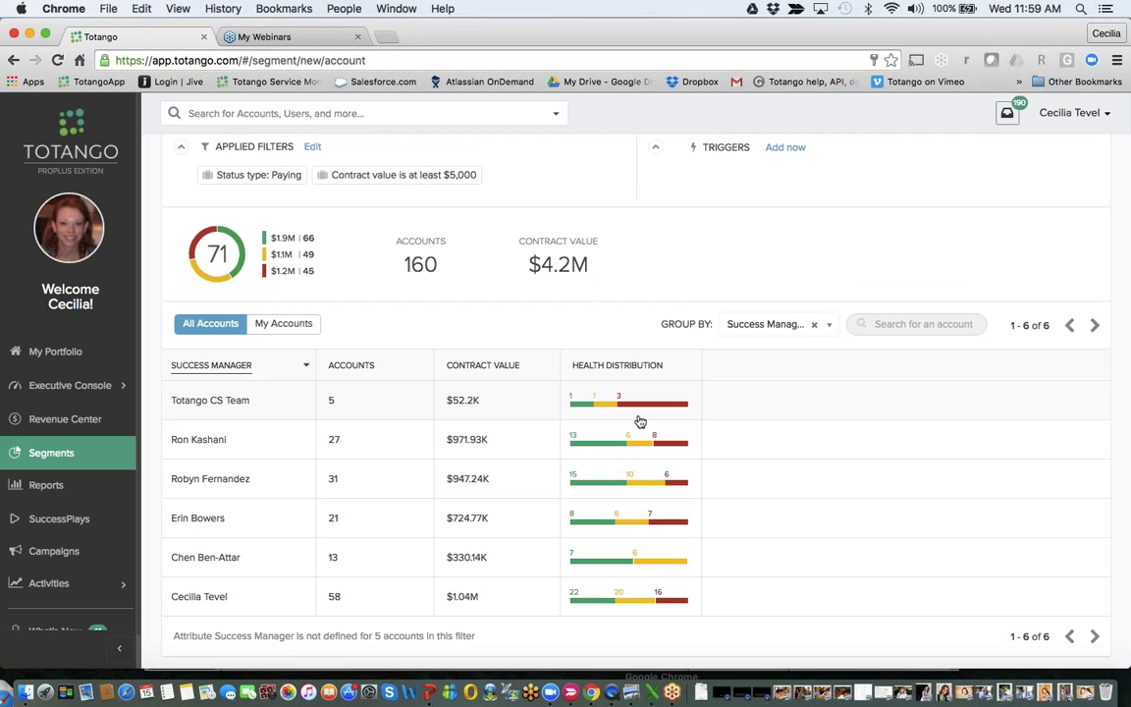
- Remove the Success Manager grouping from the account table
click(827, 325)
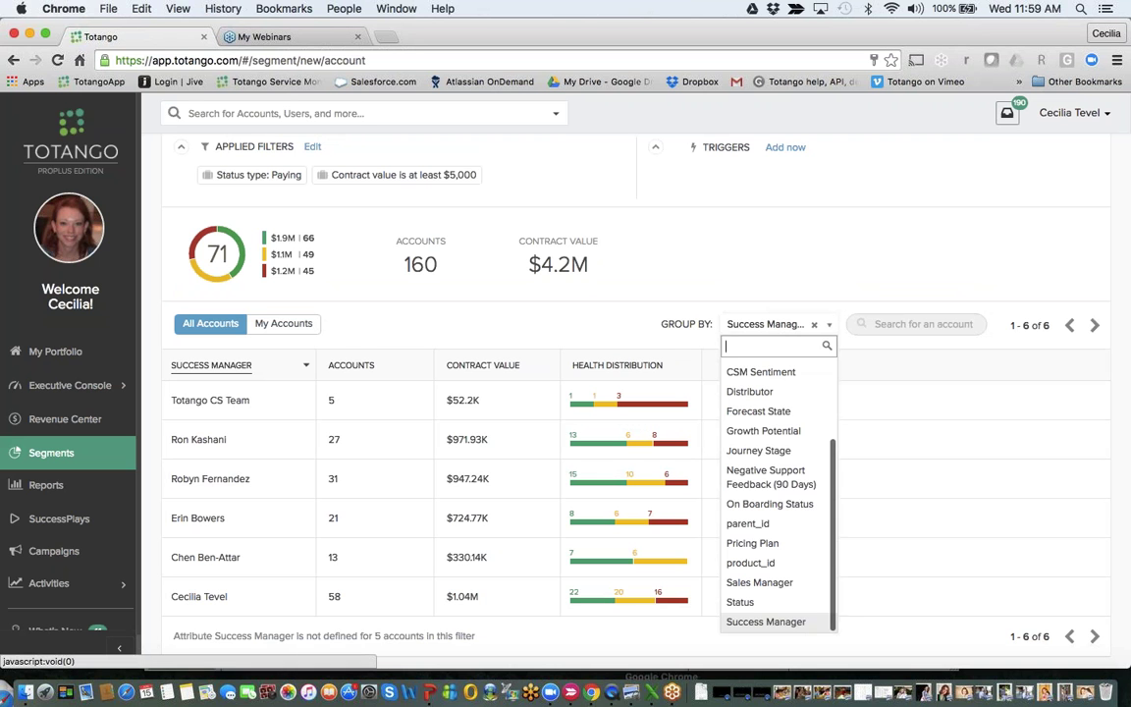
click(827, 325)
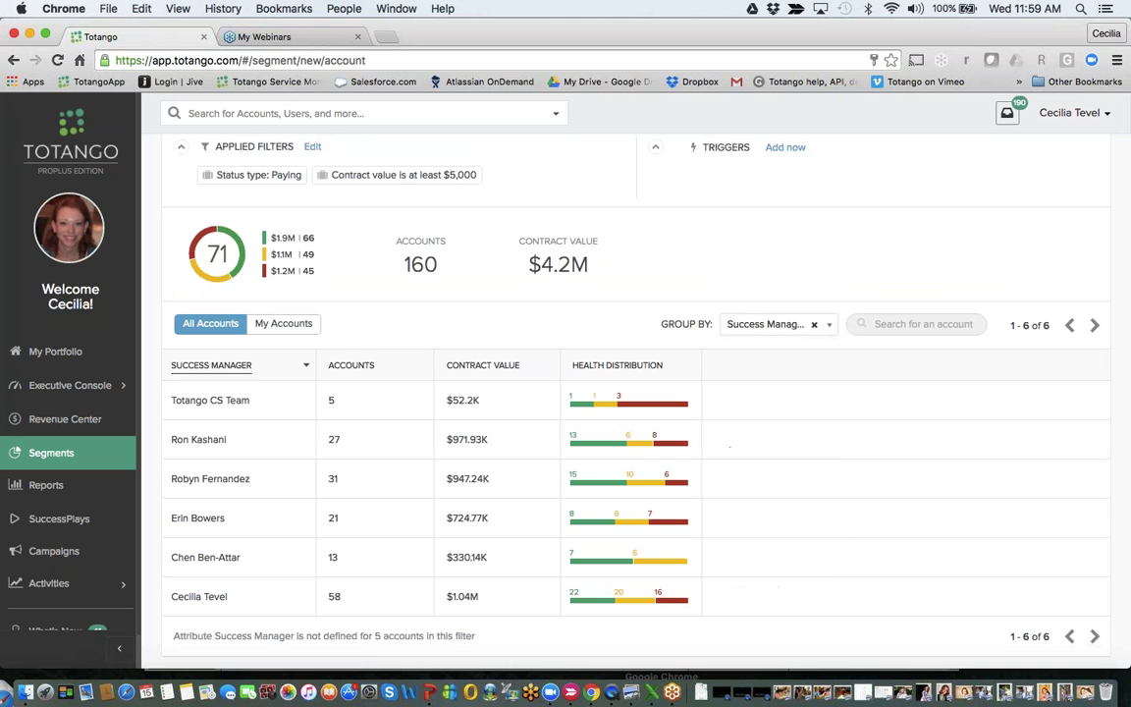
click(813, 324)
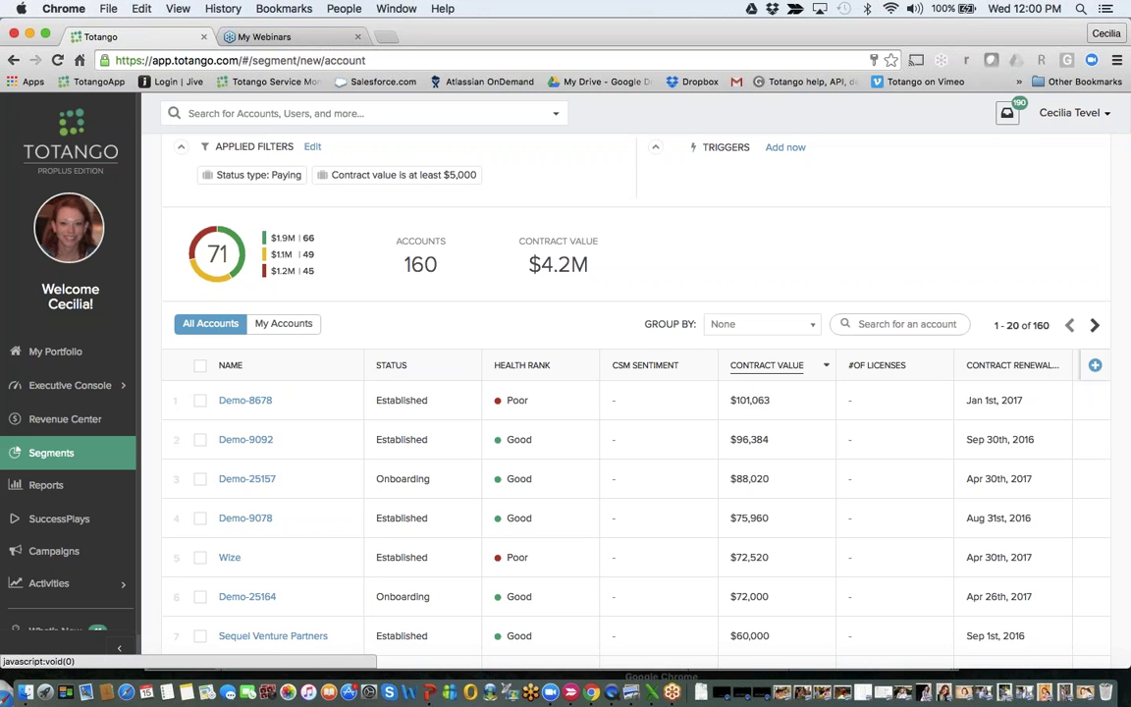
- Limit the segment's account table to My Accounts
click(881, 331)
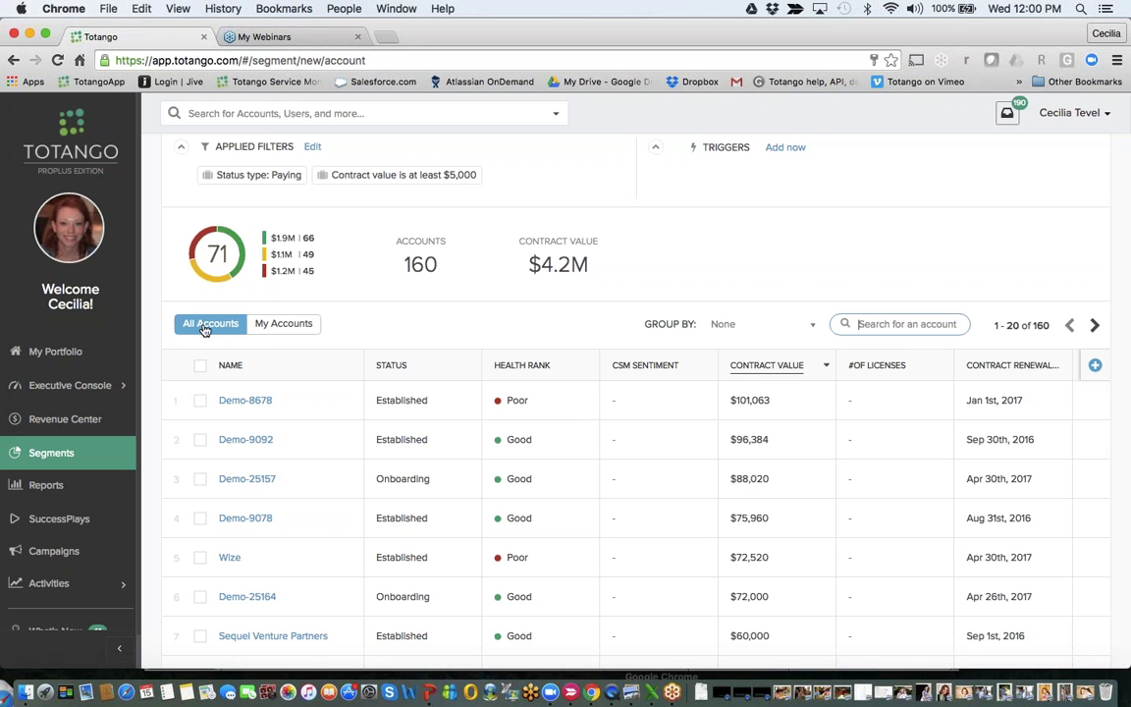
click(288, 325)
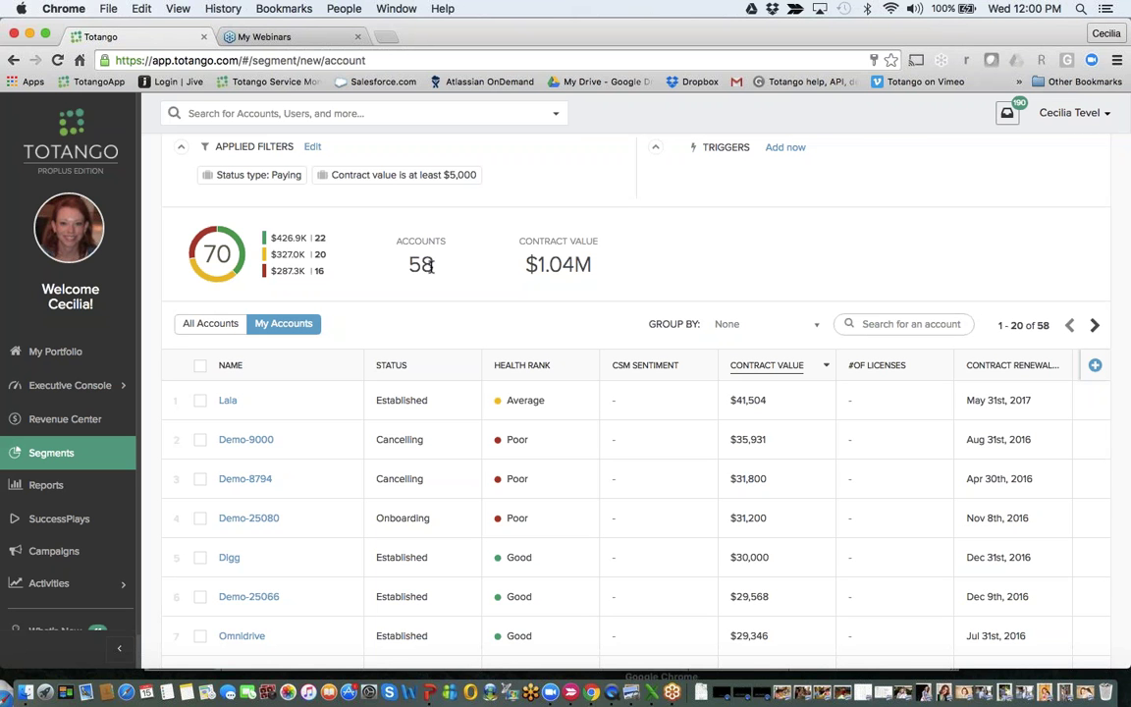
- Switch the segment's account table back to All Accounts
click(199, 325)
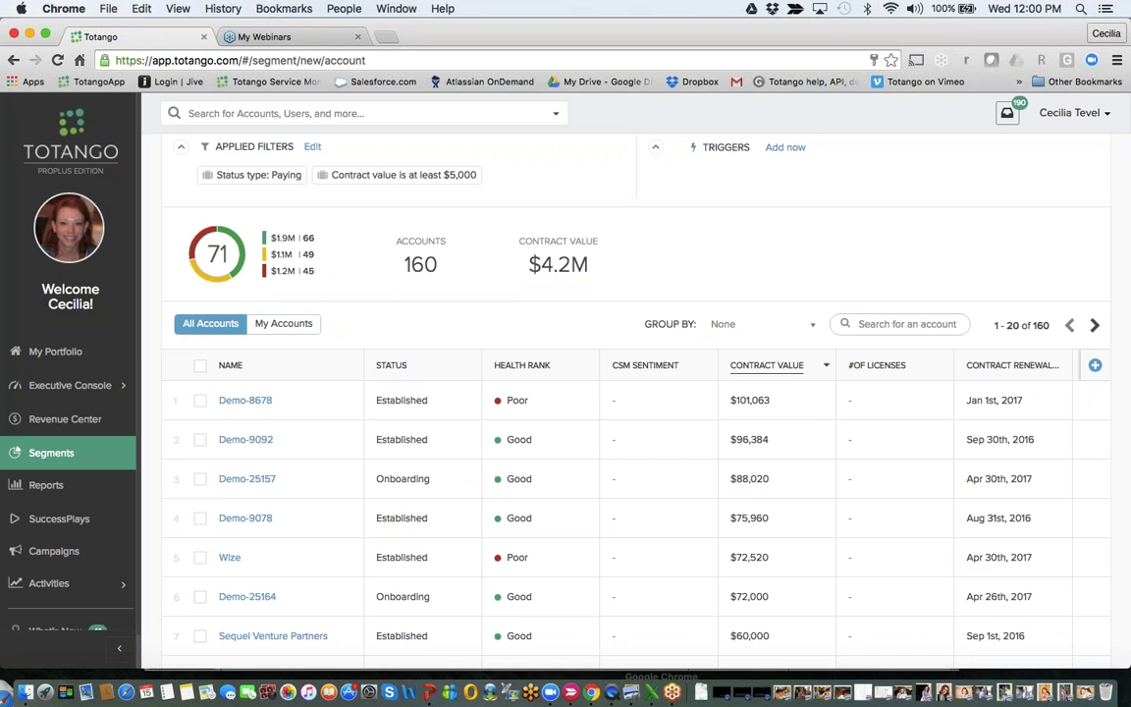
scroll(628, 392, up, 3)
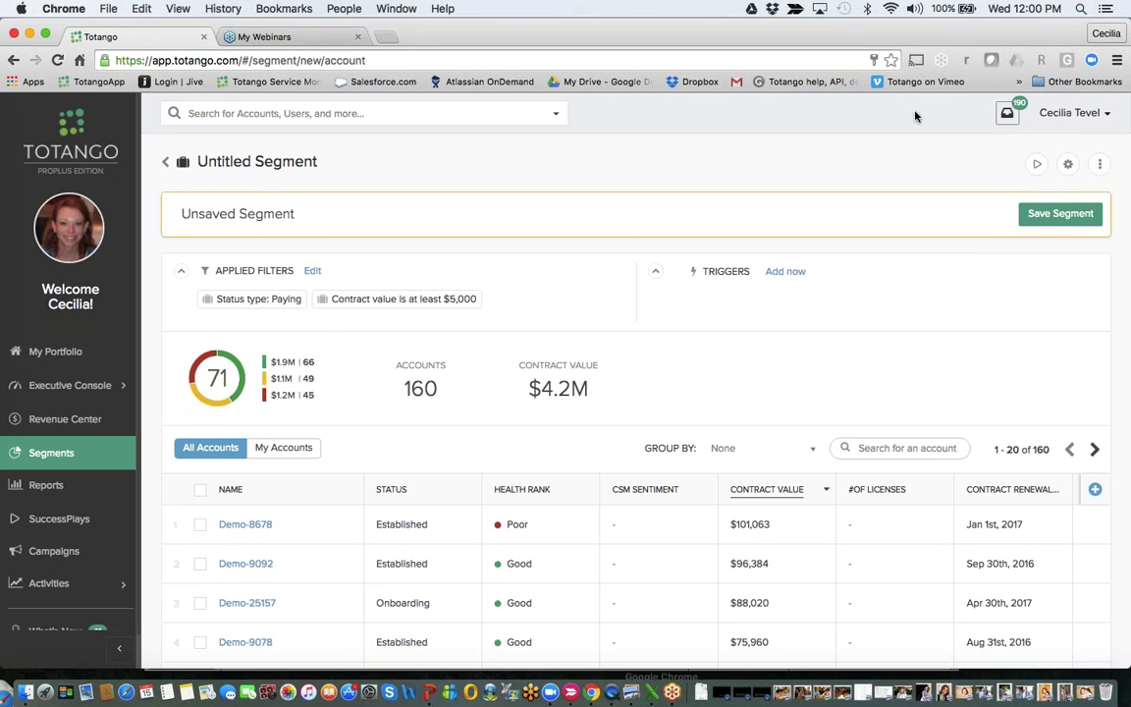
- Look at the segment's additional options for CSV download and API endpoint generation
click(1100, 165)
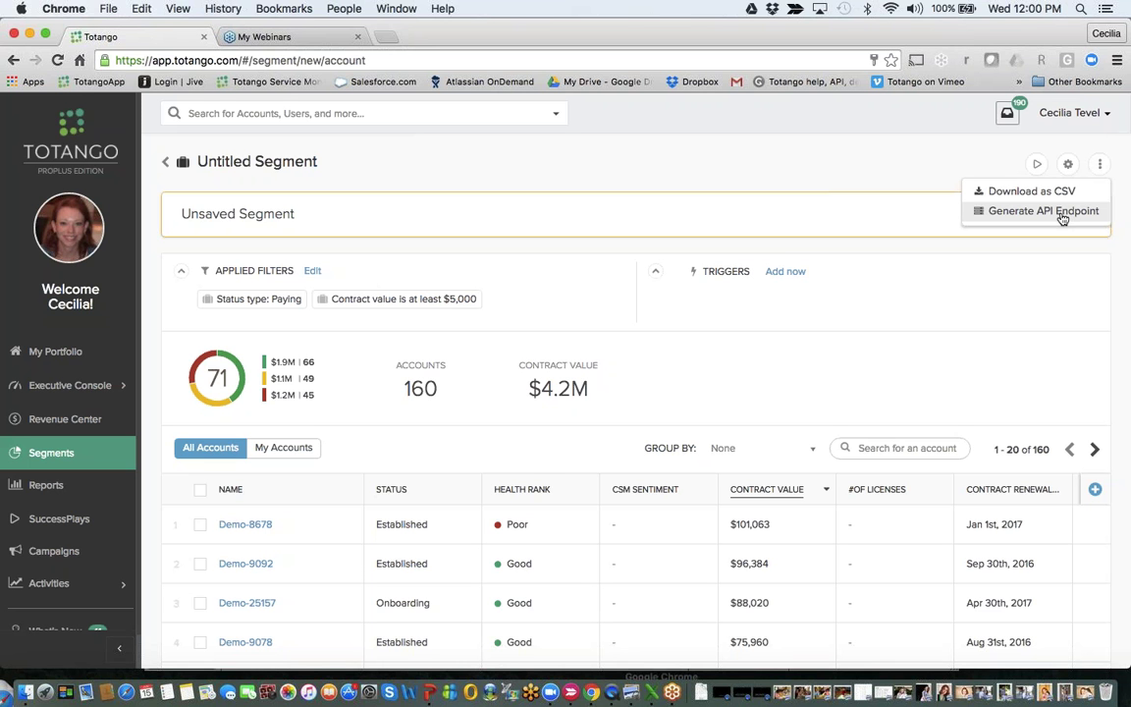
click(1048, 296)
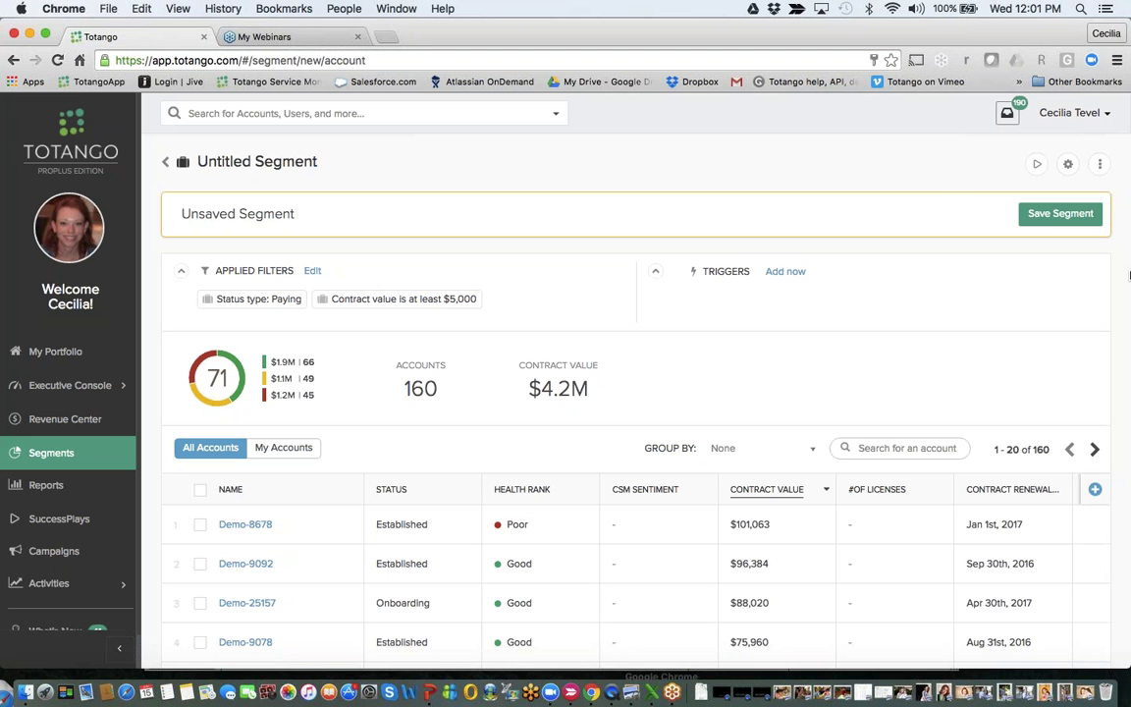
- Save the segment under the name Test in the HOME location with Public privacy
click(1075, 216)
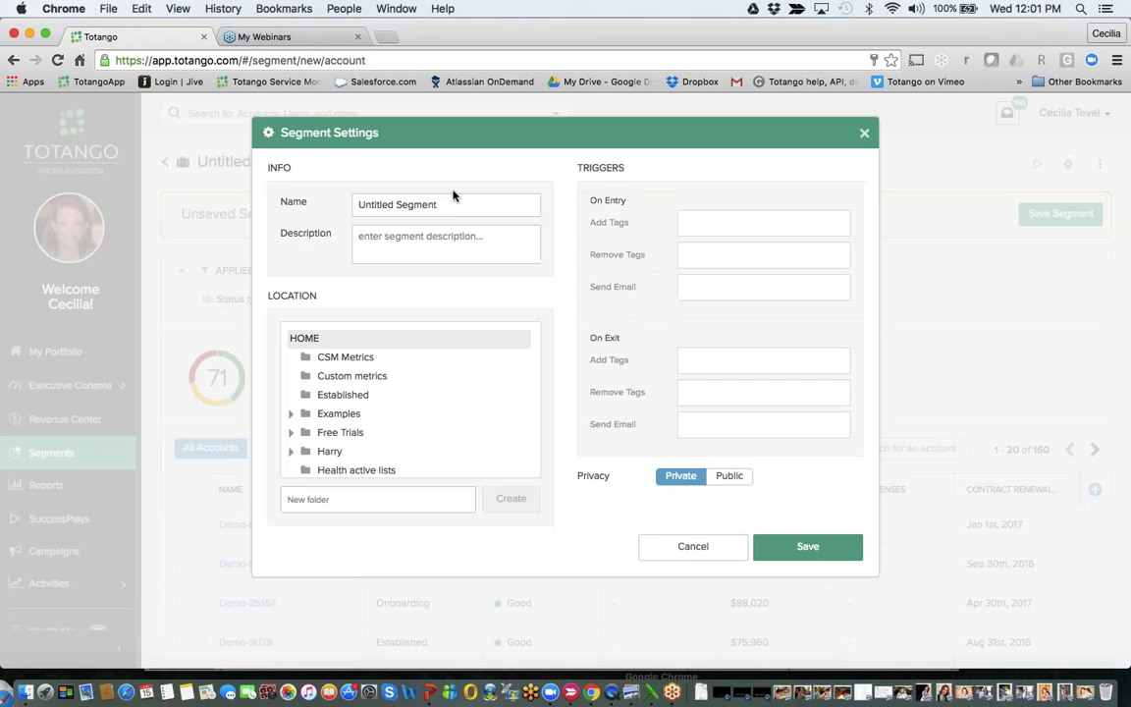
triple_click(424, 205)
text(Test)
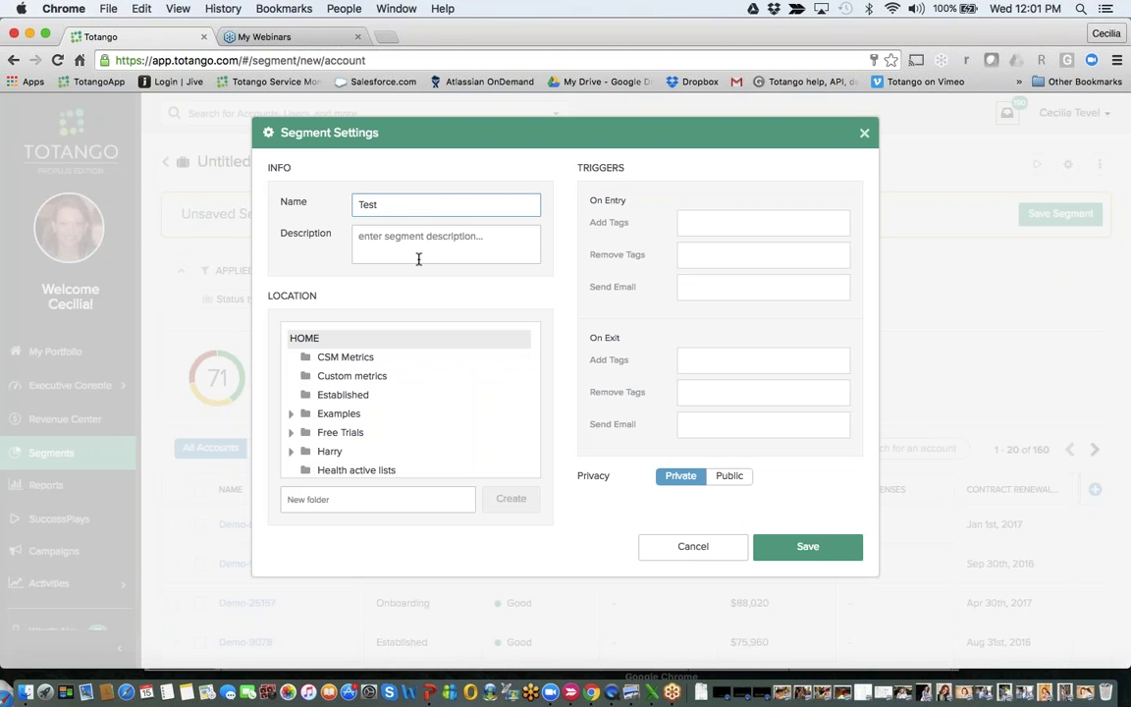
scroll(392, 427, down, 3)
scroll(392, 427, down, 3)
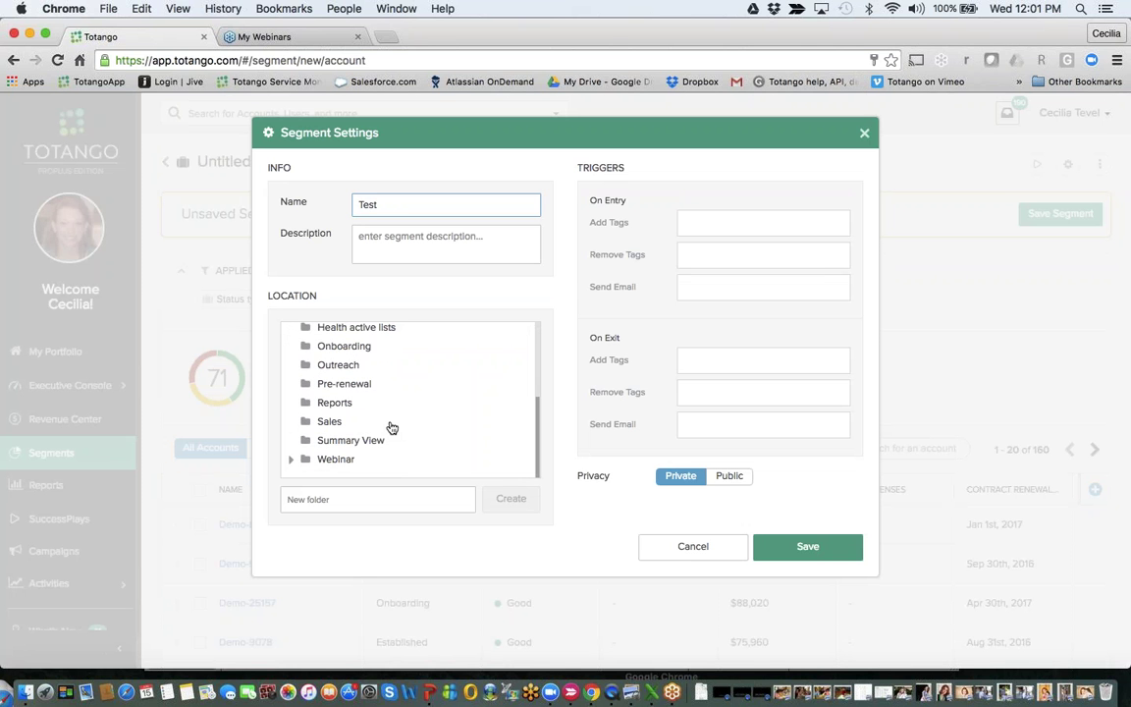
click(377, 502)
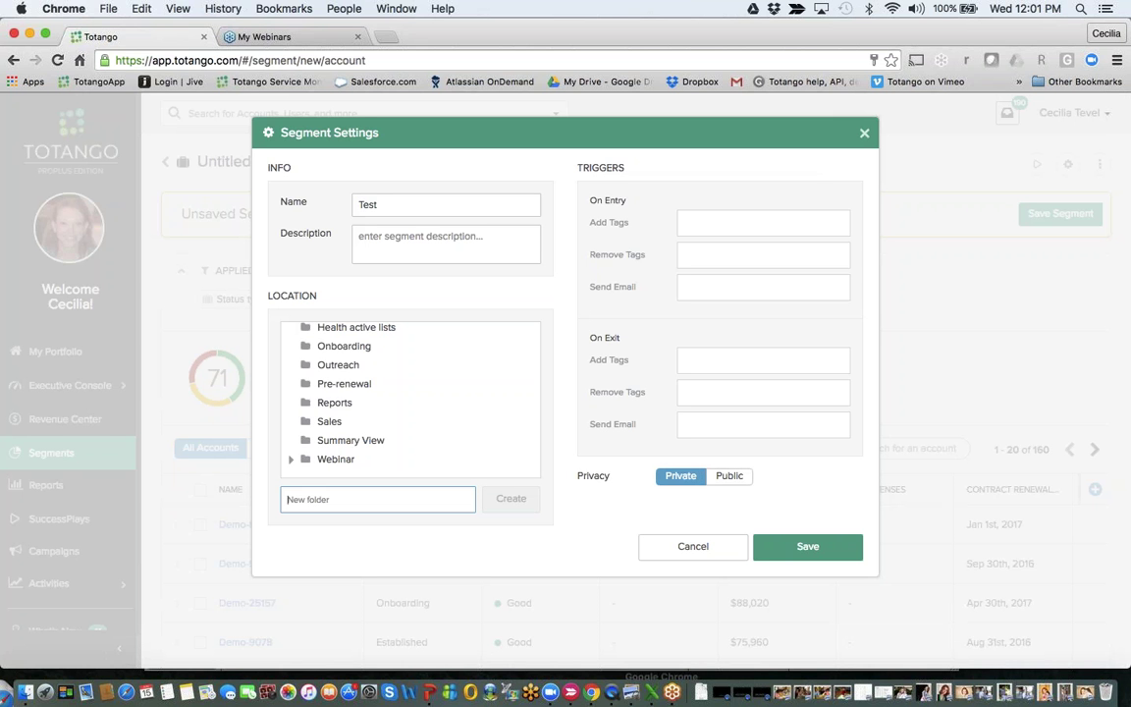
click(731, 477)
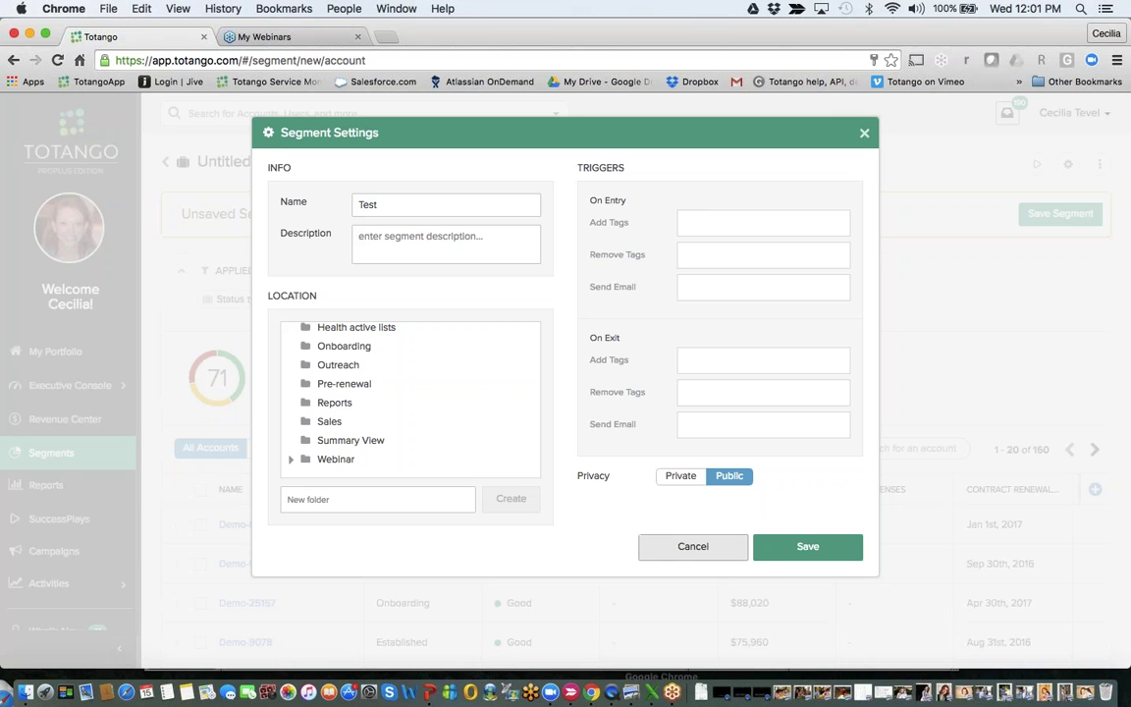
click(793, 555)
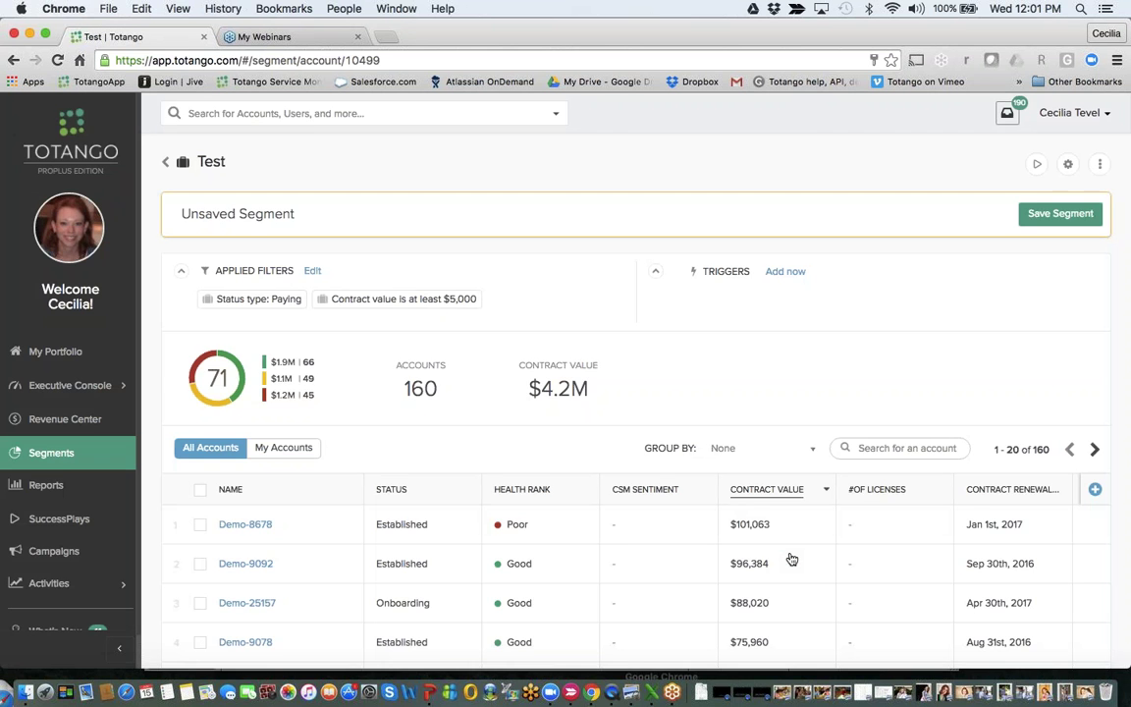